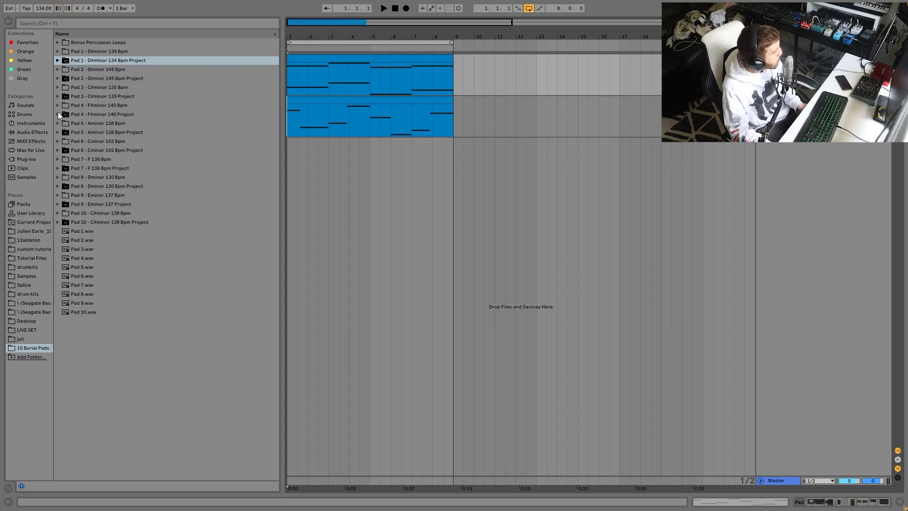
Examine the contents of the Pad 1 - D#minor 134 Bpm folder and its matching Project folder in the sample pack
click(57, 51)
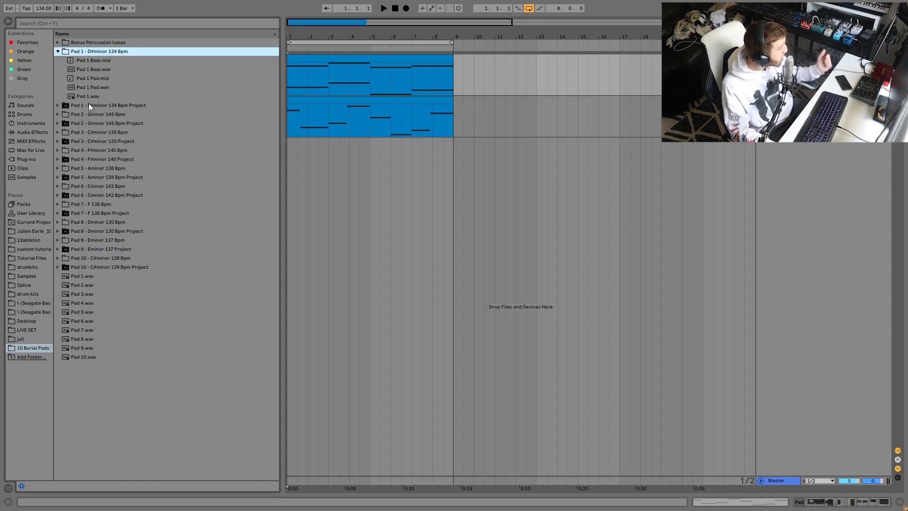
click(59, 106)
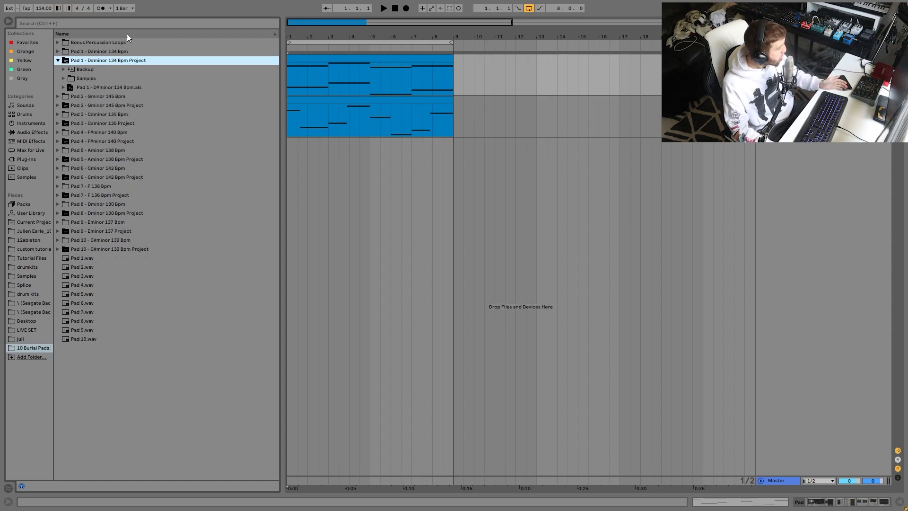
click(58, 51)
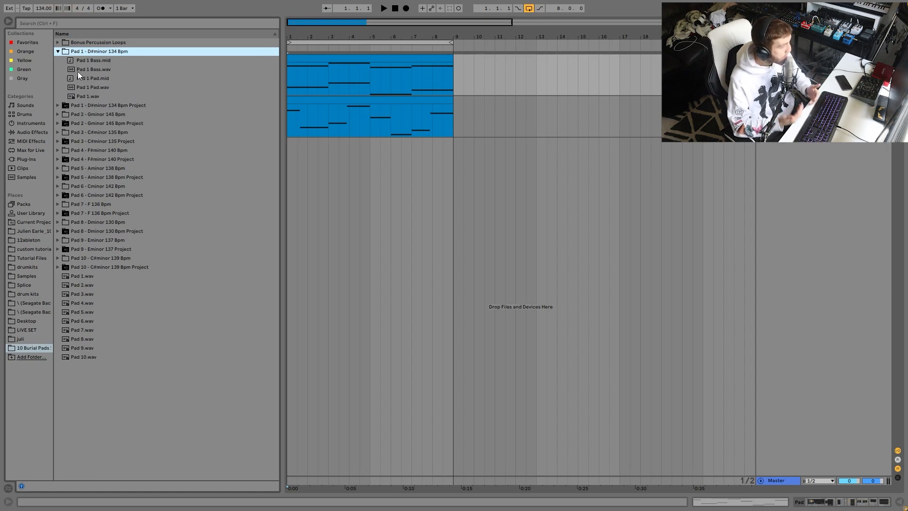
key(Left)
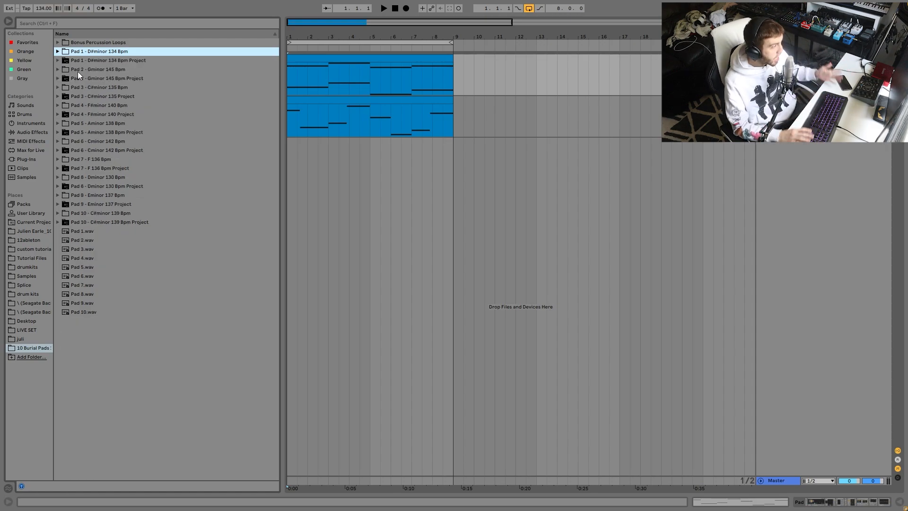
Preview Pad 1.wav, Pad 2.wav and Pad 3.wav from the pack, raising the master volume to 6.0 dB
click(83, 232)
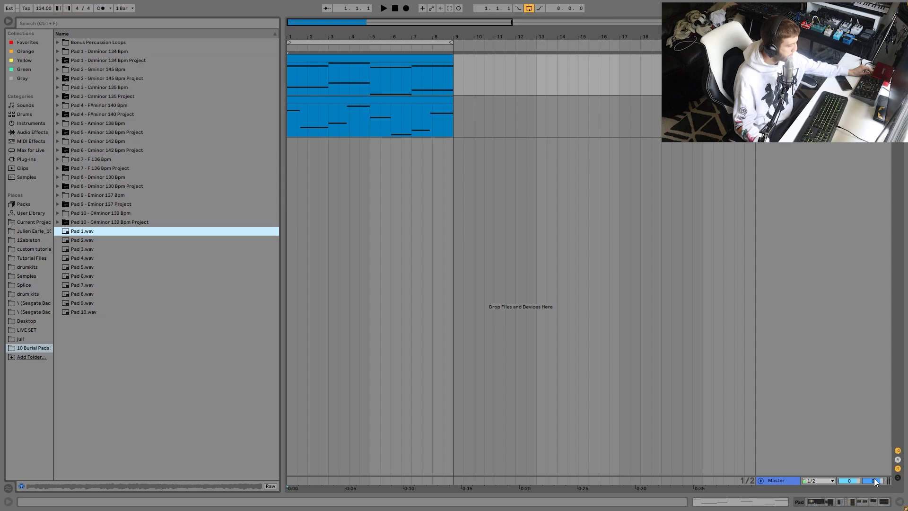
drag(874, 480, 875, 466)
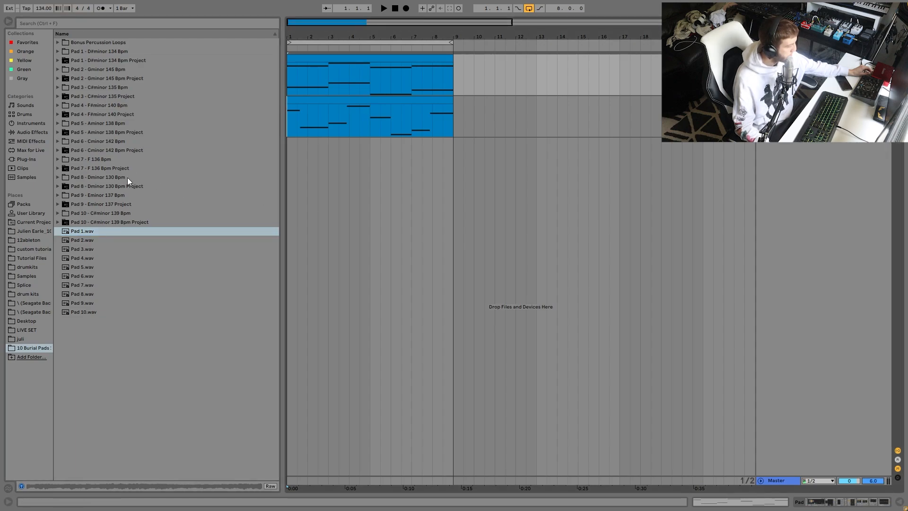
click(99, 239)
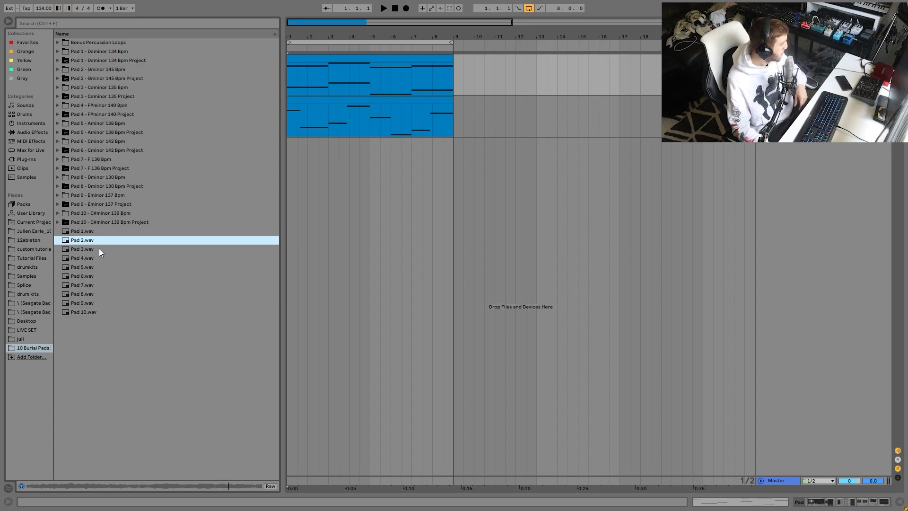
click(99, 249)
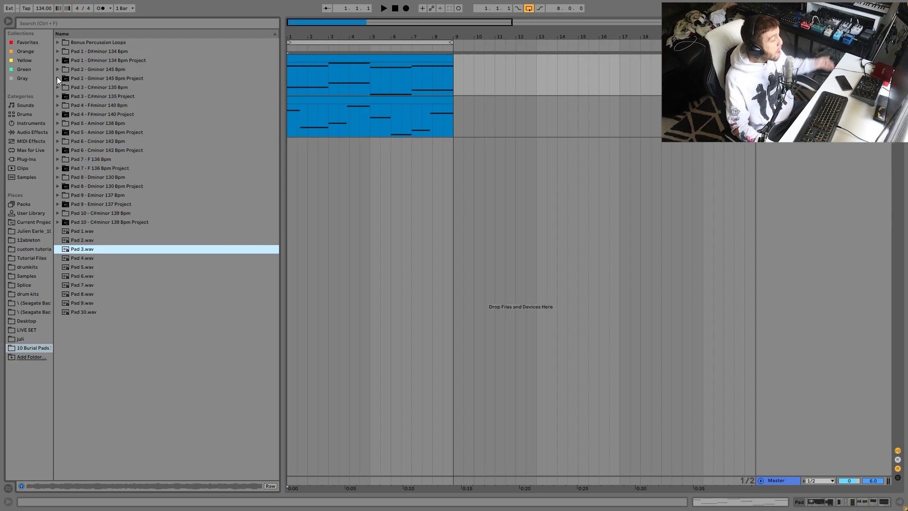
Preview the loops in the Bonus Percussion Loops folder from Loop 10 up to Loop 1, and collapse the folder
click(92, 63)
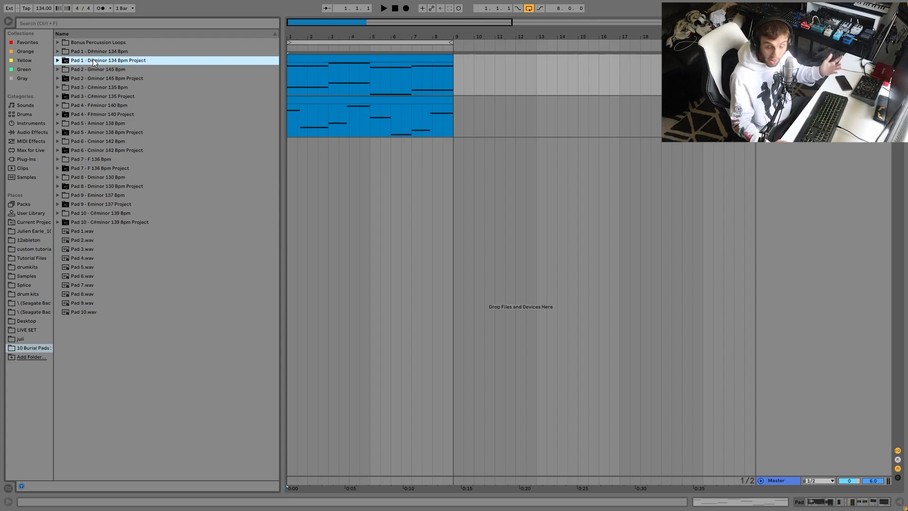
key(Up)
key(Up)
key(Right)
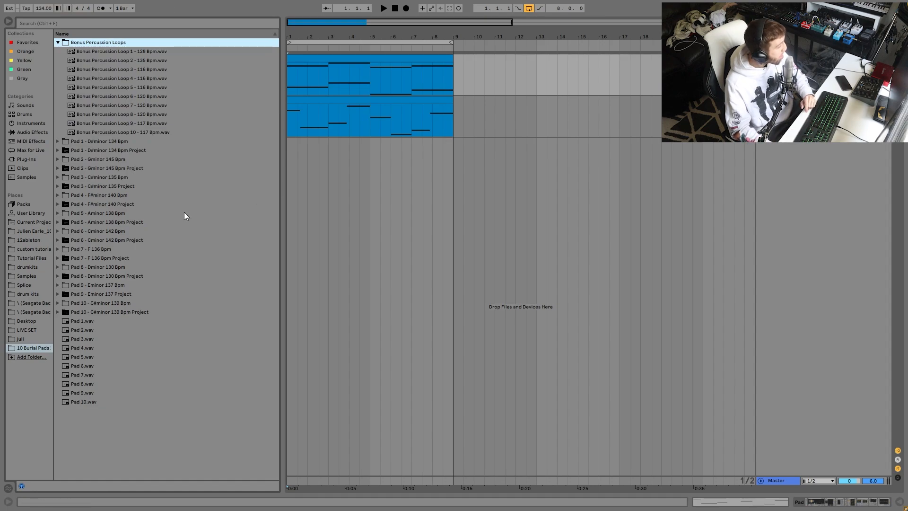
click(123, 133)
key(Up)
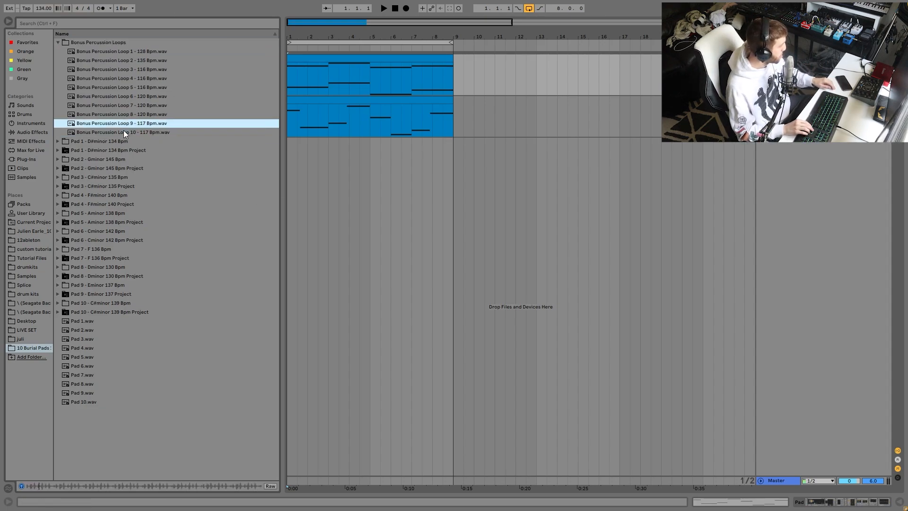
key(Up)
key(Up)
key(Up)
key(Up)
key(Up)
key(Up)
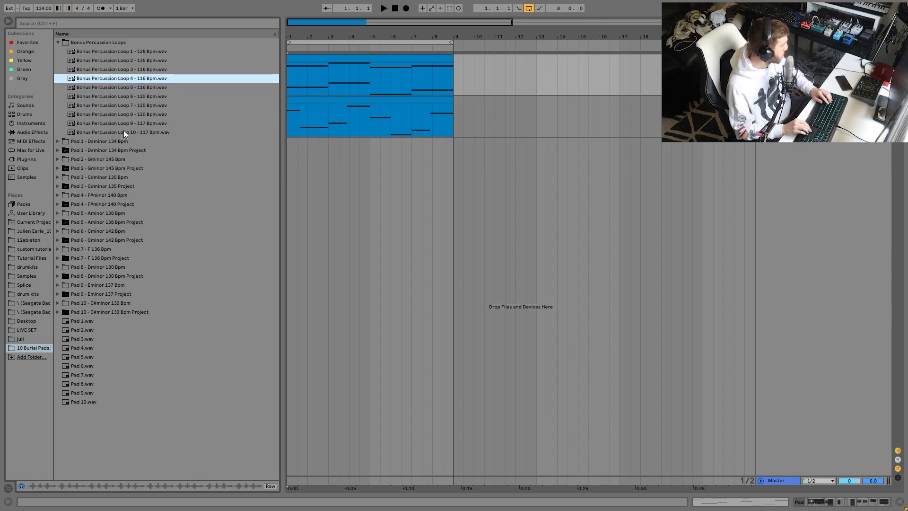
key(Up)
key(Up)
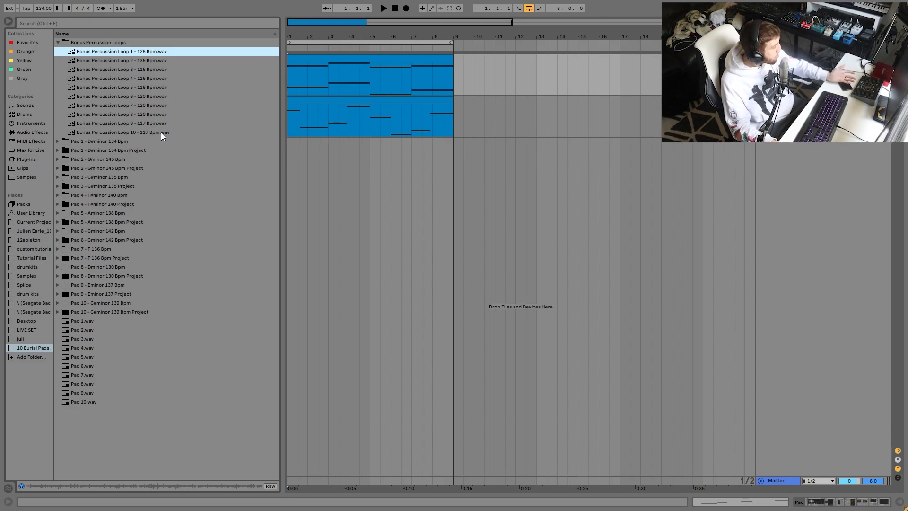
click(62, 42)
click(58, 42)
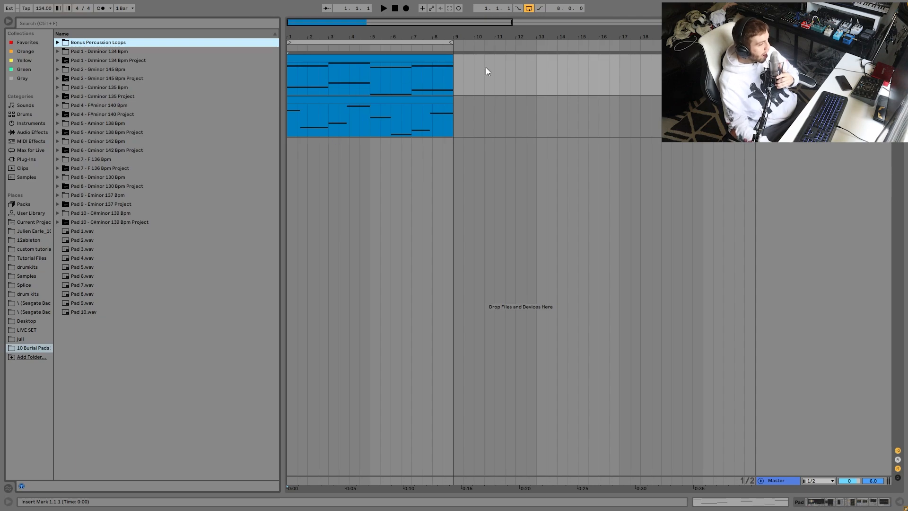
Select the eight-bar MIDI clip on the first track and play back its opening bars
click(330, 60)
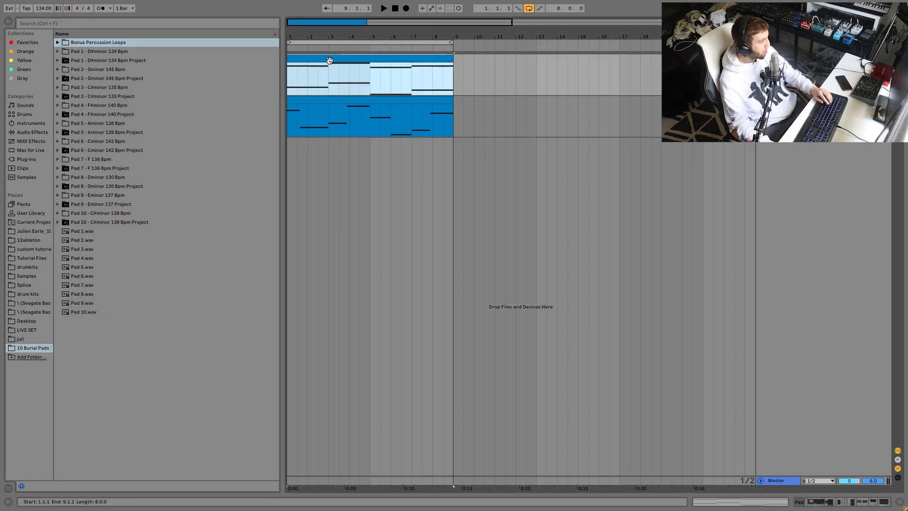
key(space)
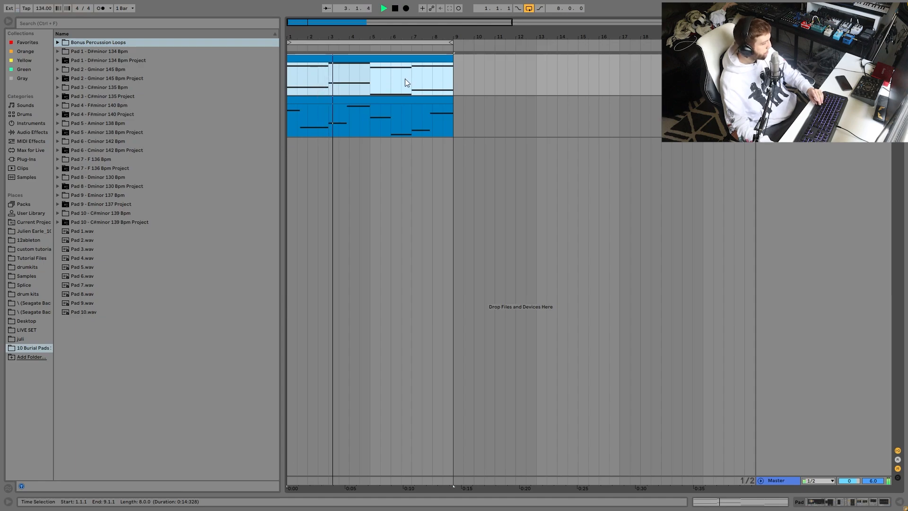
key(space)
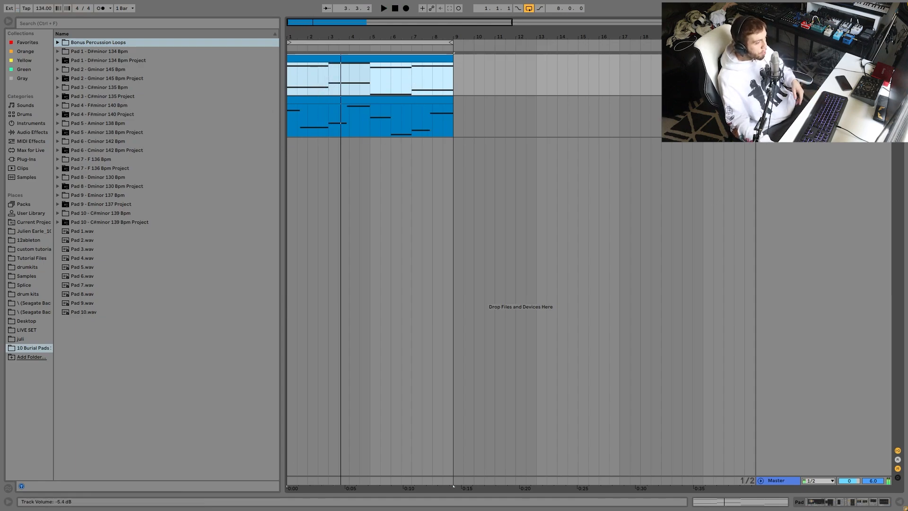
Open the first track's MIDI clip in the note editor and select its lower notes D#2, F#2, A#1 and C#2 in turn
double_click(350, 56)
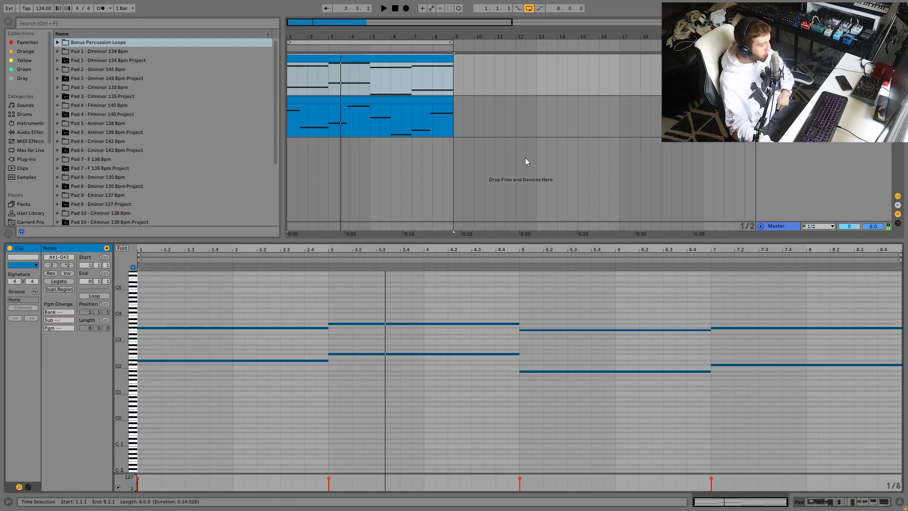
drag(121, 367, 198, 362)
click(233, 359)
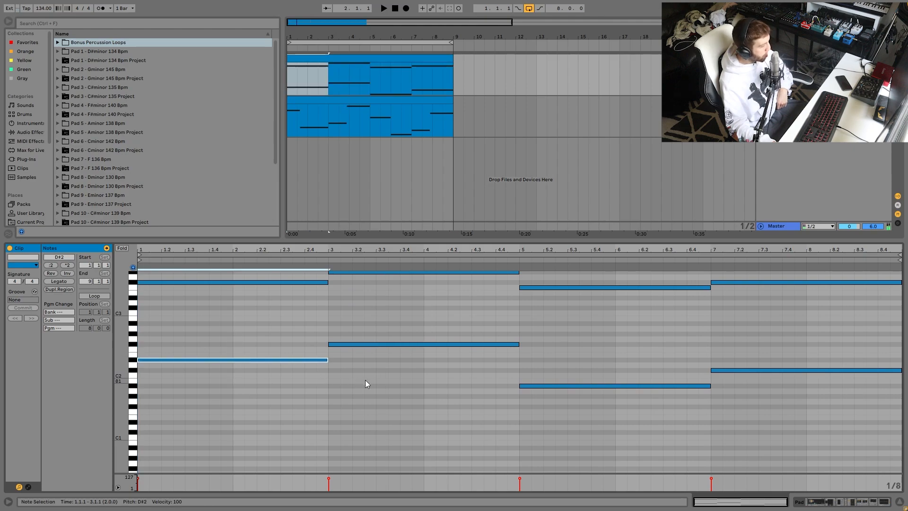
drag(387, 383, 372, 316)
drag(585, 372, 586, 433)
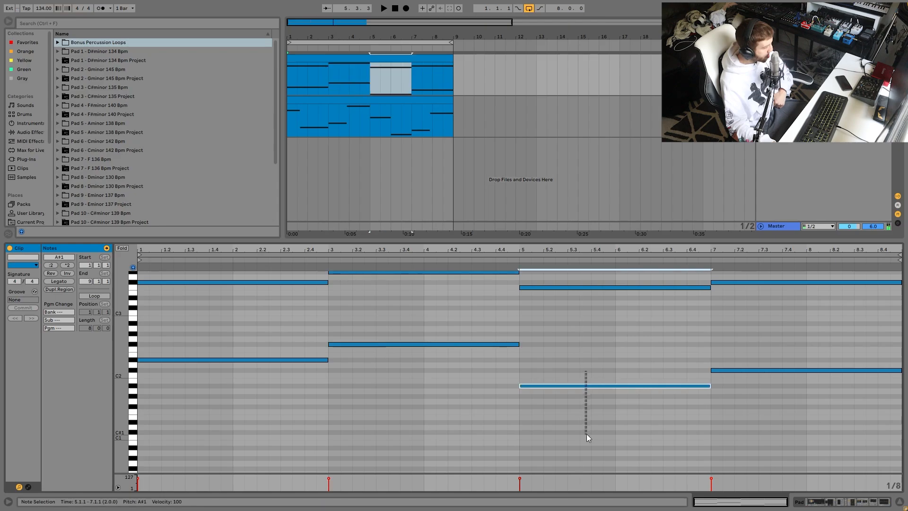
drag(761, 398, 762, 350)
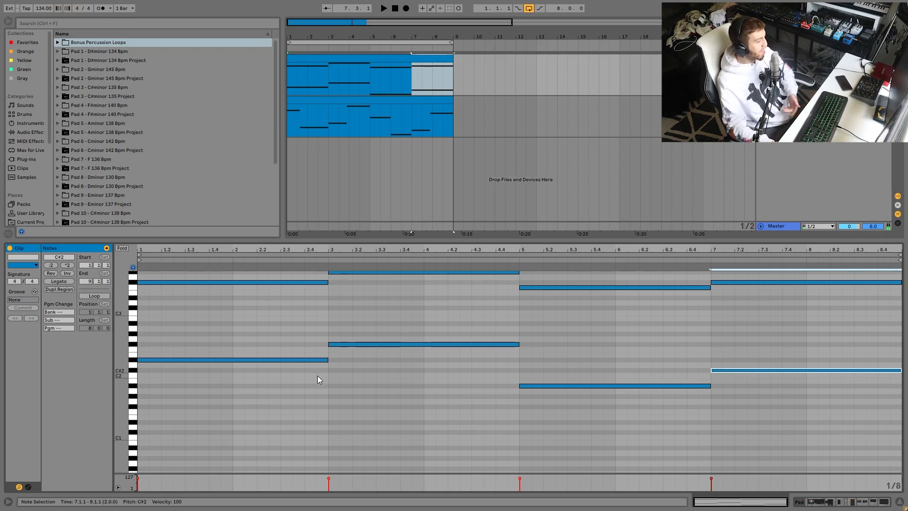
Go through the clip's lower notes again from bar 1 onward, selecting them one by one to review the bass movement
click(251, 360)
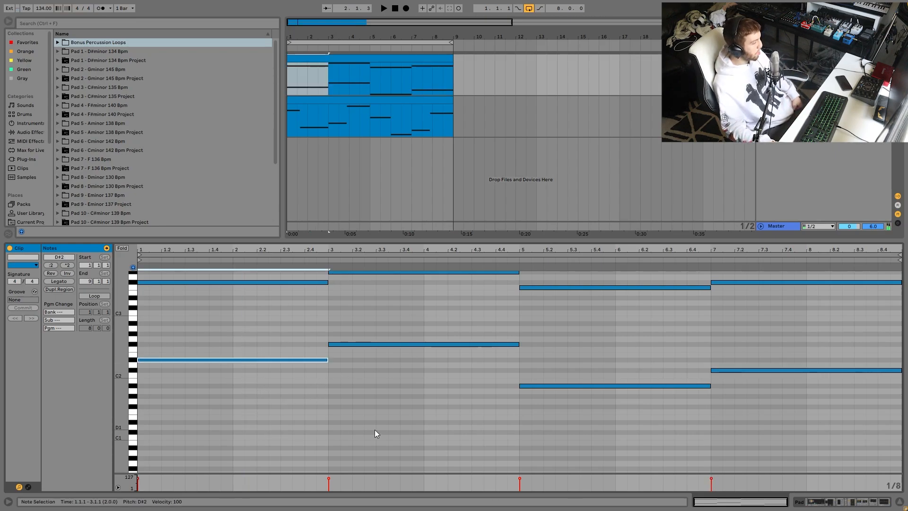
drag(387, 432, 392, 342)
drag(587, 344, 590, 405)
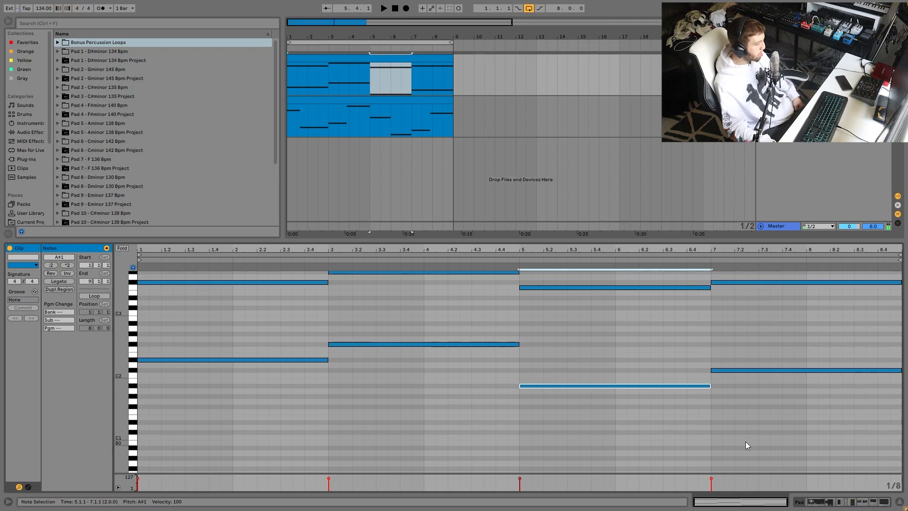
drag(765, 443, 763, 351)
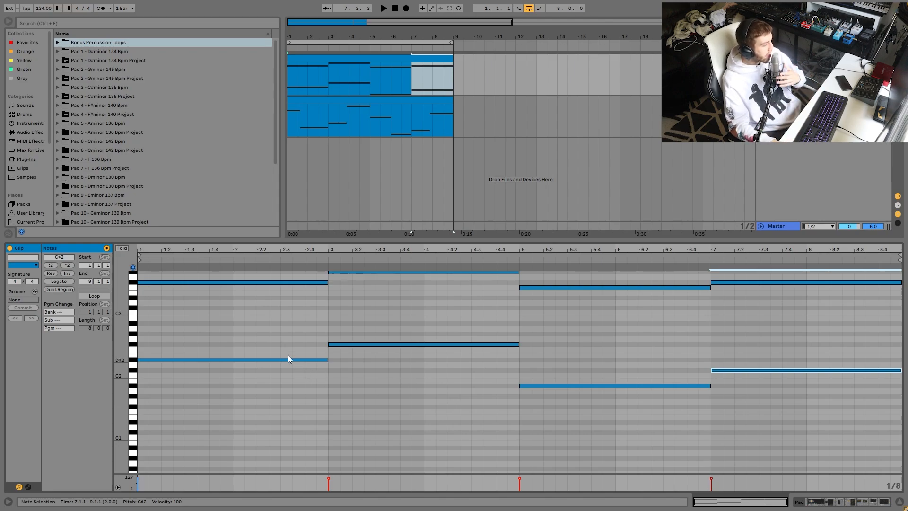
scroll(255, 337, up, 1)
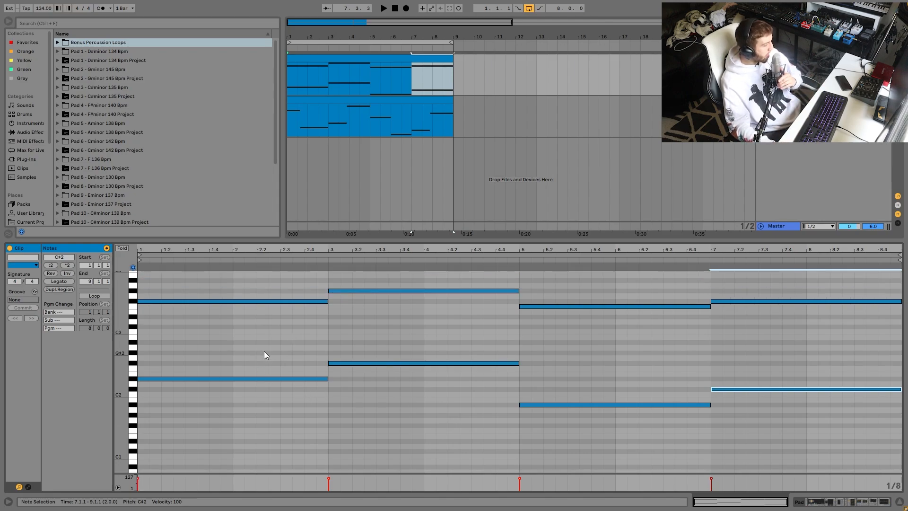
drag(253, 344, 256, 411)
drag(360, 428, 400, 357)
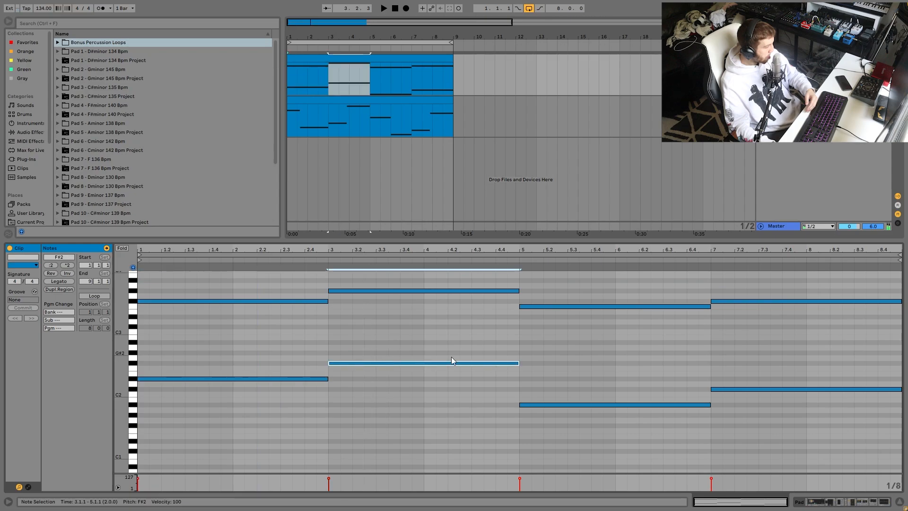
drag(582, 372, 595, 445)
drag(724, 449, 796, 375)
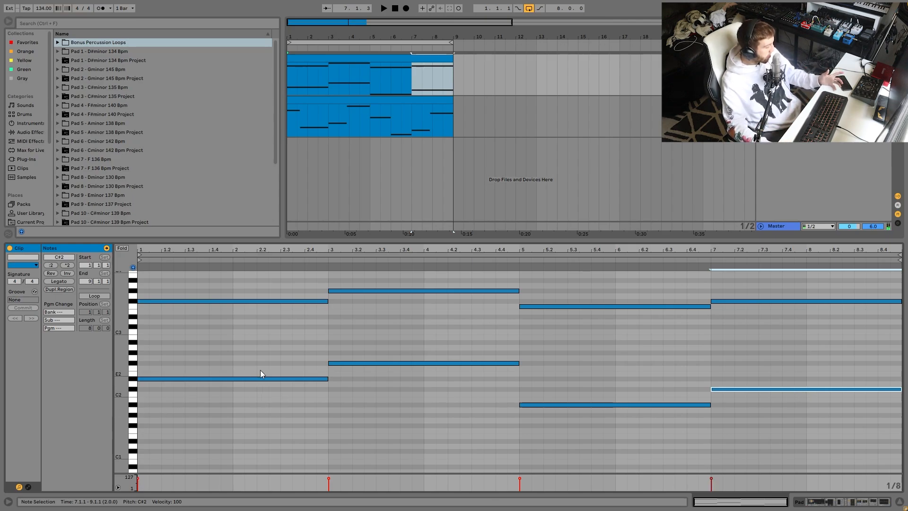
drag(268, 341, 267, 414)
drag(393, 400, 398, 359)
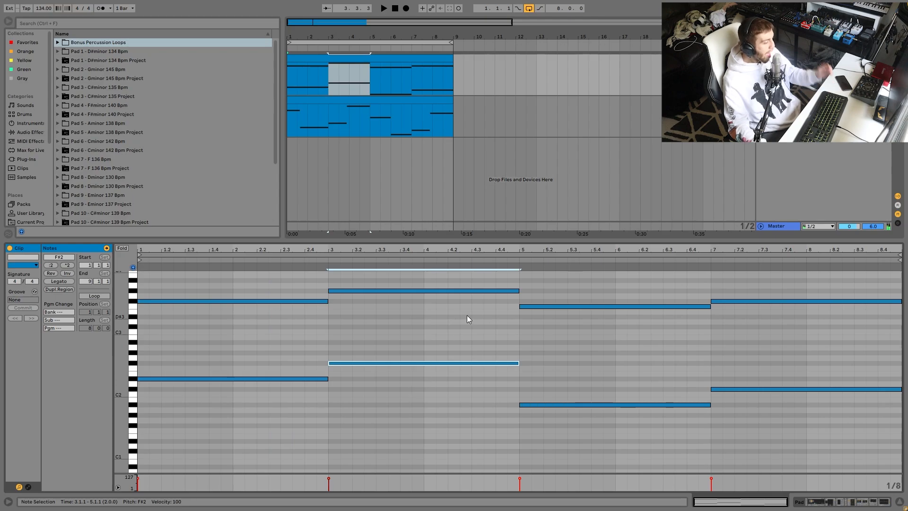
Select the clip's upper notes F#3, G#3, F3 and F#3 in turn, two times over, to review the top melody line
click(252, 297)
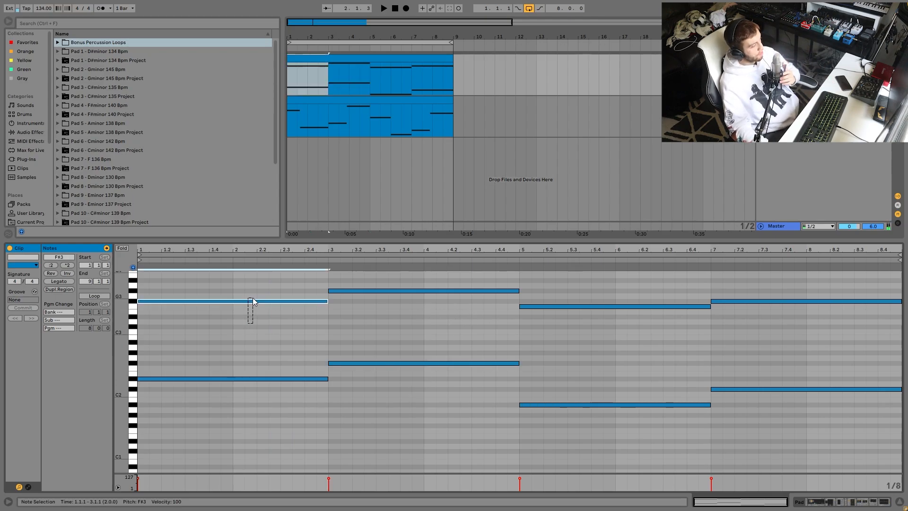
click(385, 291)
drag(616, 291, 618, 338)
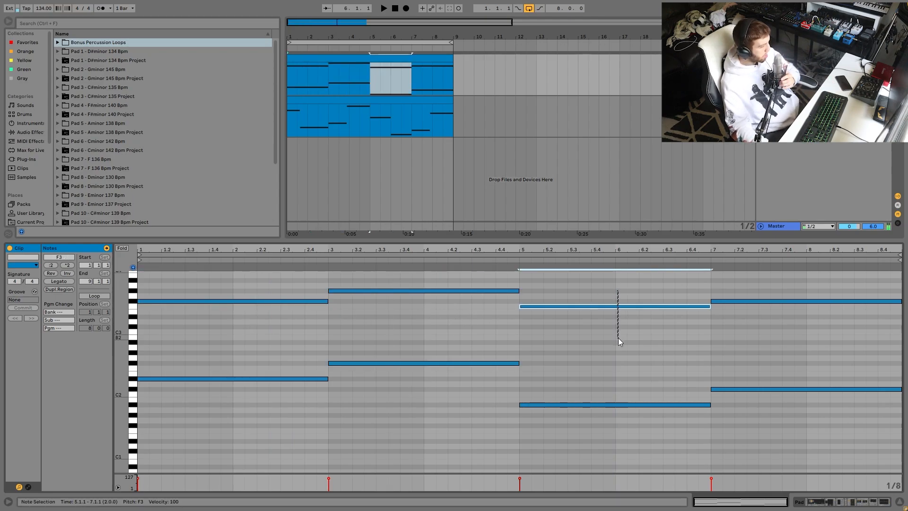
drag(774, 328, 780, 276)
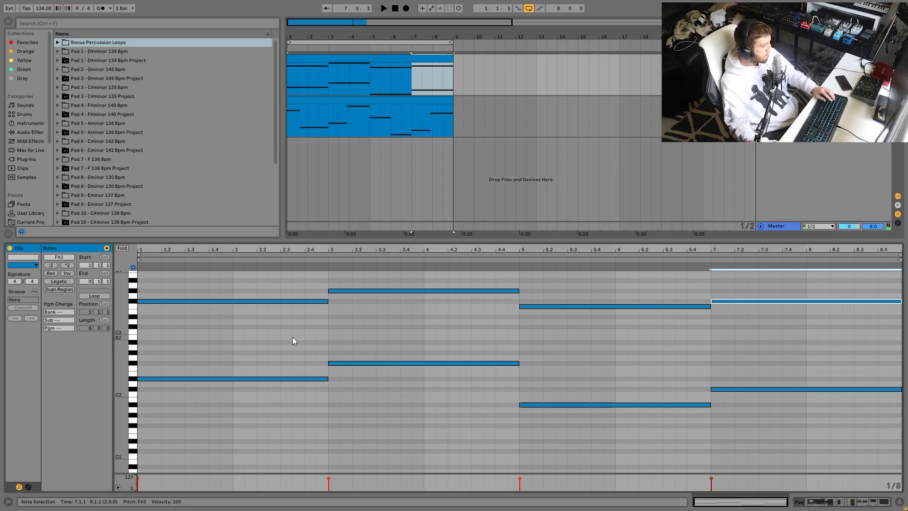
click(285, 301)
drag(367, 313, 390, 268)
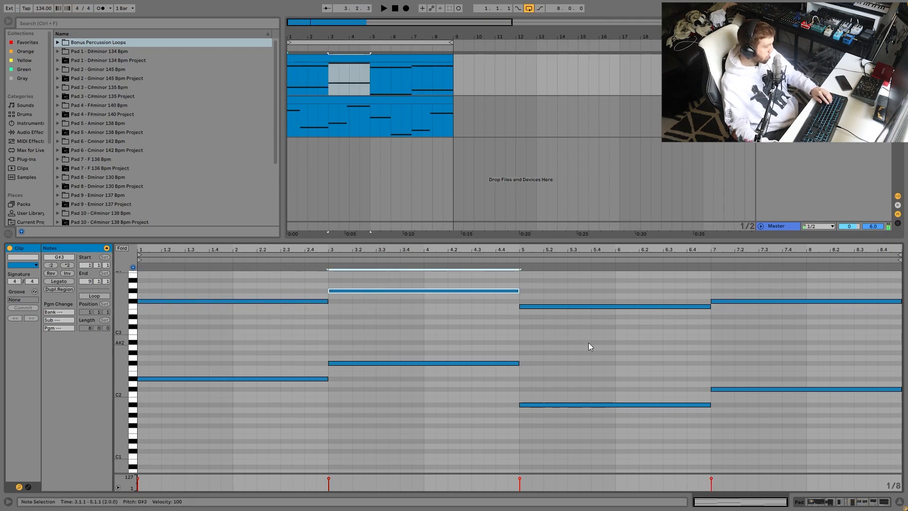
drag(588, 342, 652, 285)
drag(764, 286, 755, 332)
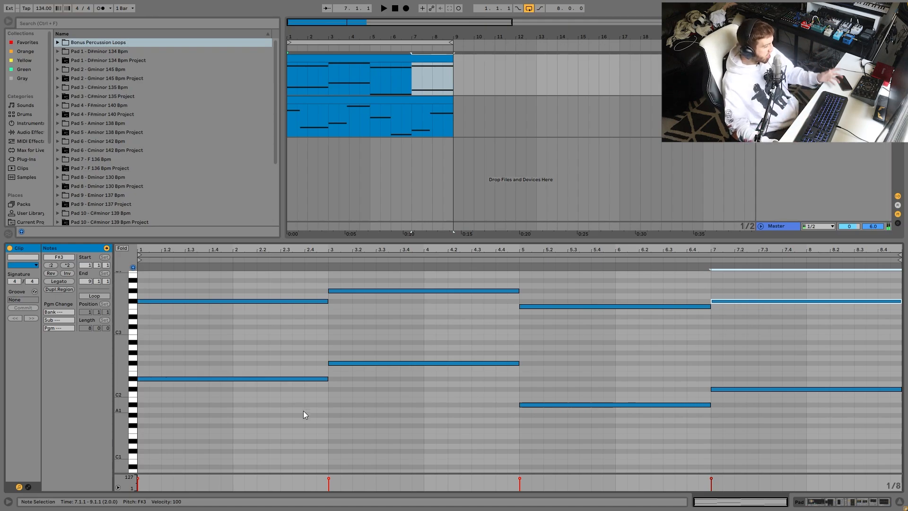
Play the arrangement from bar 1 to hear both note lines together, placing the insert mark at bar 3
key(space)
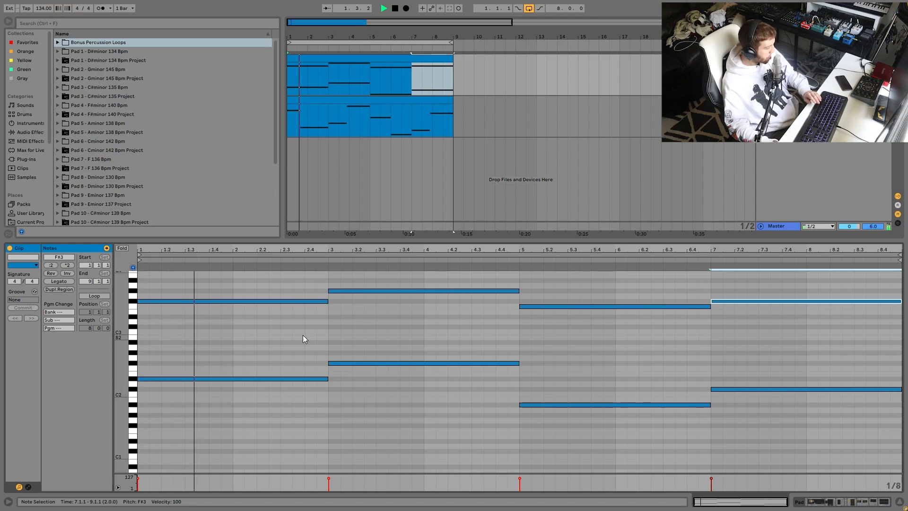
click(329, 340)
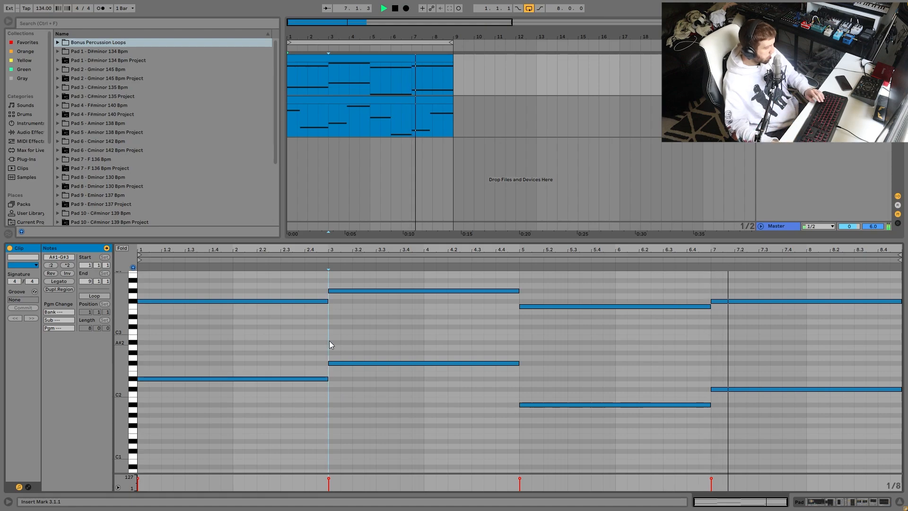
Stop playback and replay the progression's opening from bar 1, stopping again around bar 3
key(space)
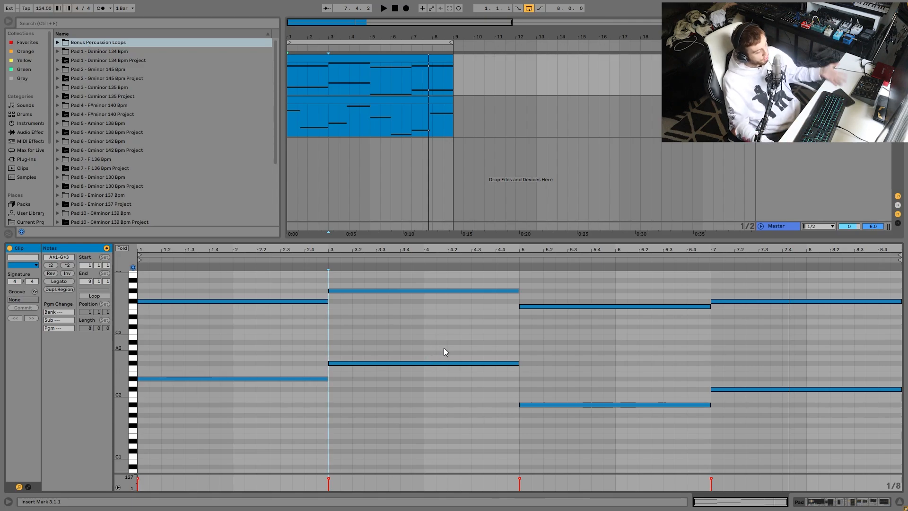
key(space)
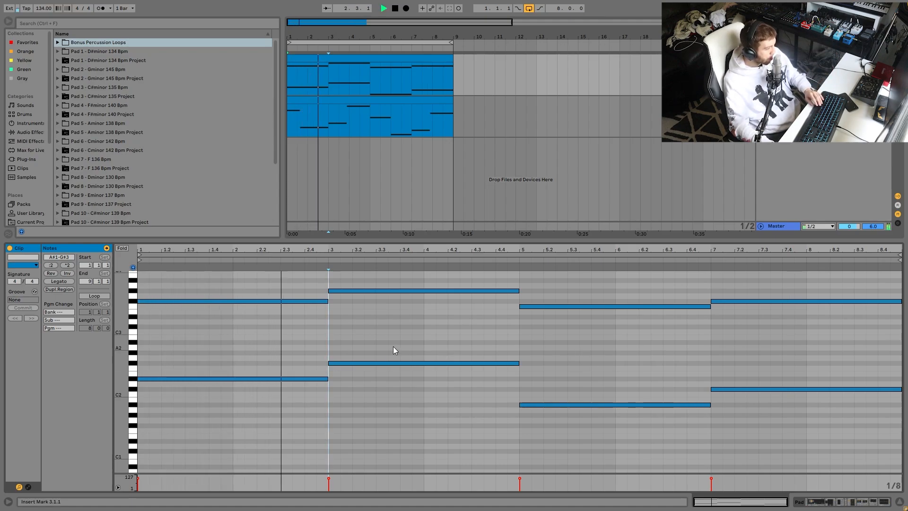
key(space)
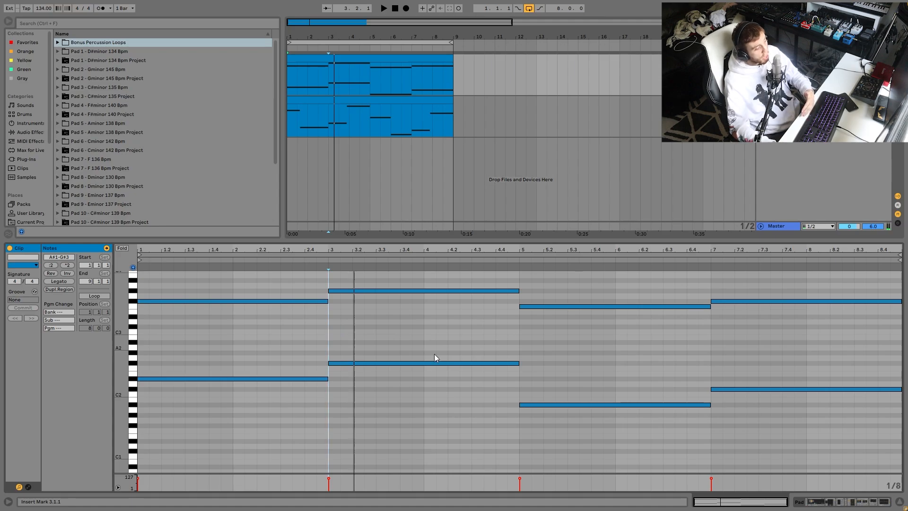
Select the upper notes F#3, G#3, F3 and F#3 in turn, comparing the first F#3 with the last one
click(292, 302)
click(390, 291)
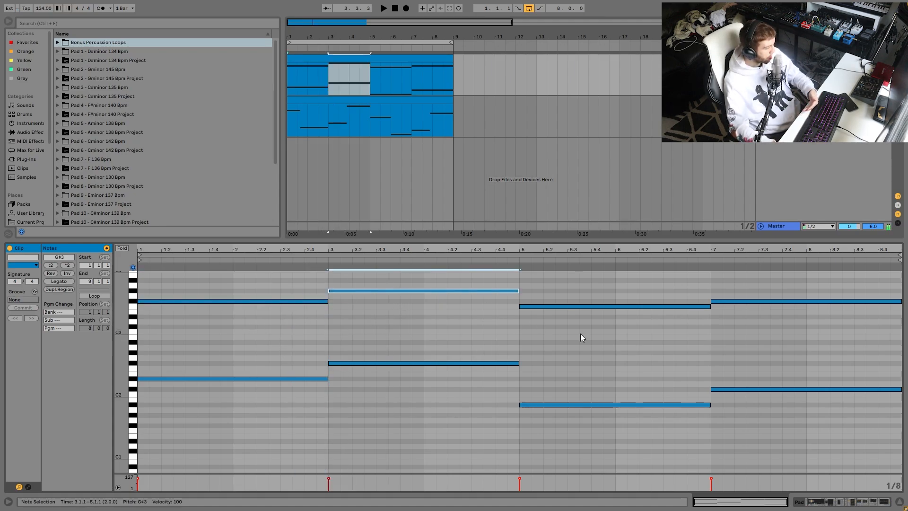
click(649, 306)
click(756, 301)
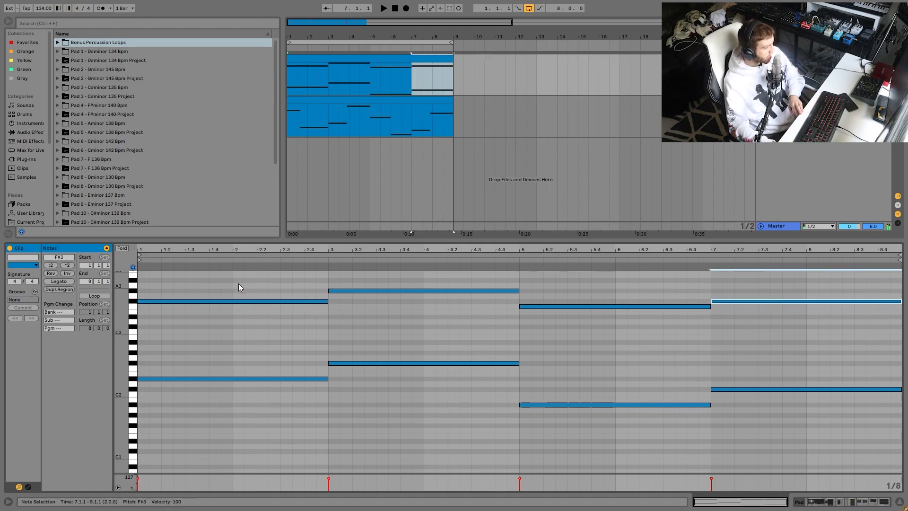
click(233, 301)
click(810, 300)
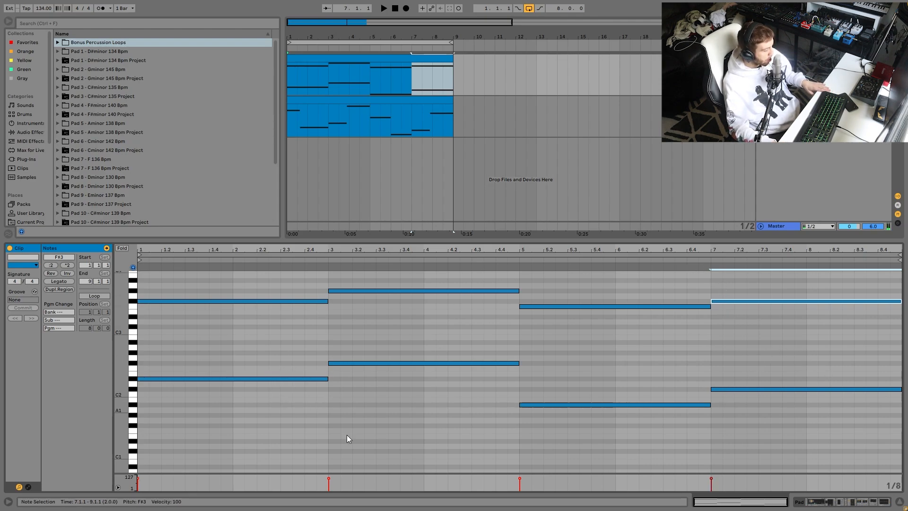
Select bar 1's lower note and the final chord's C#2 and F#3, and play the progression from bar 1
click(213, 378)
drag(734, 412, 761, 265)
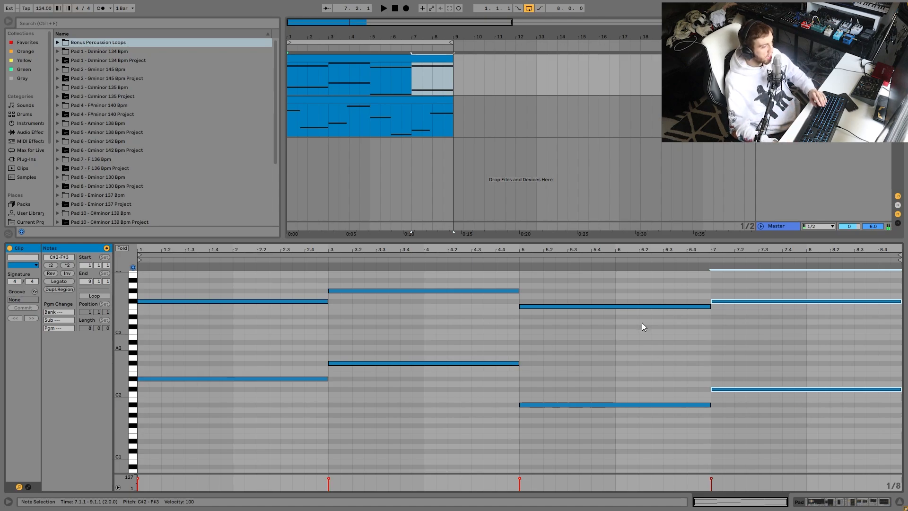
key(space)
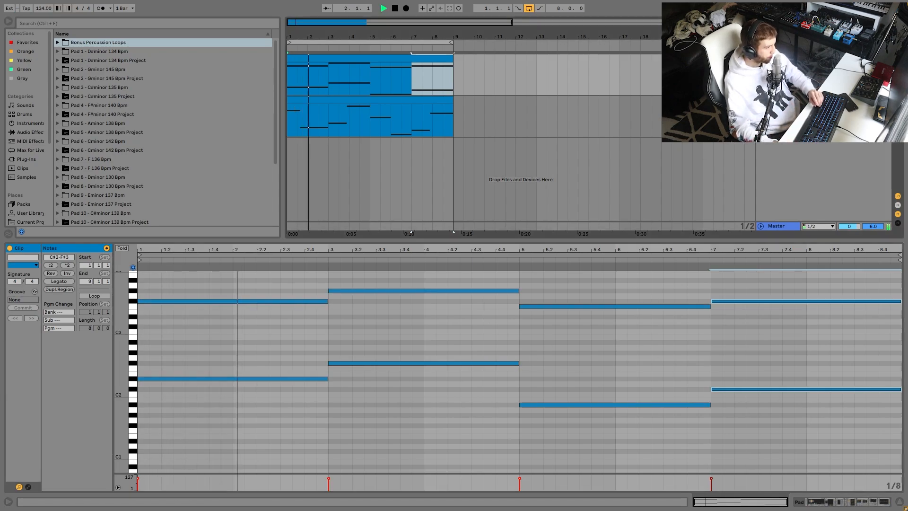
Show the pad track's device chain and turn off its Chromatic, Metallic, bit reduction and Delay effects
key(shift+Tab)
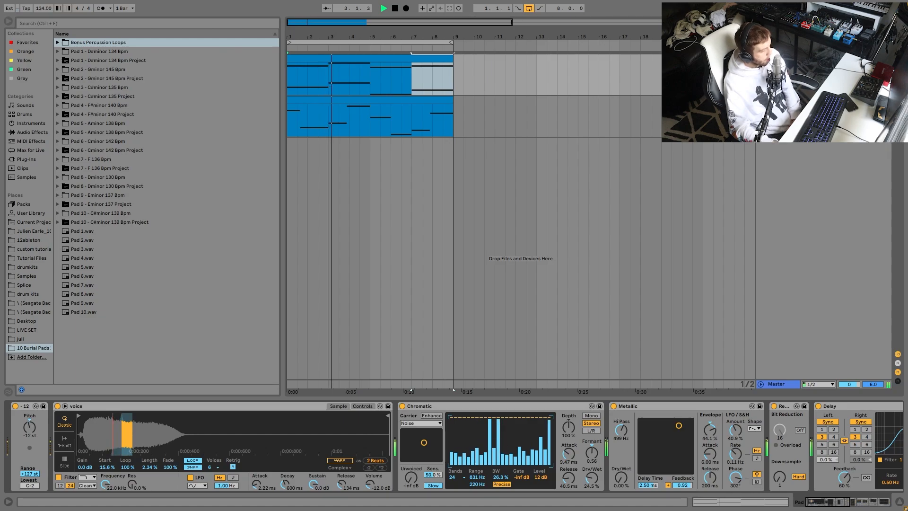
key(space)
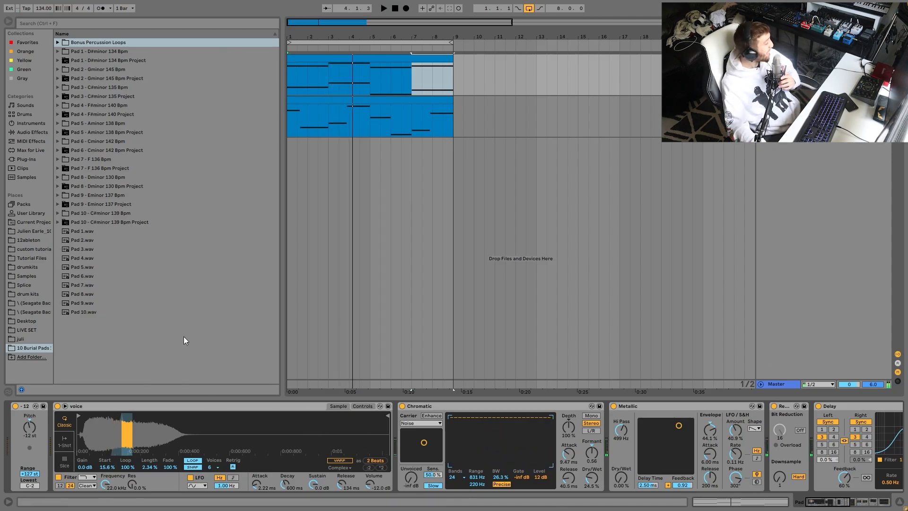
click(419, 407)
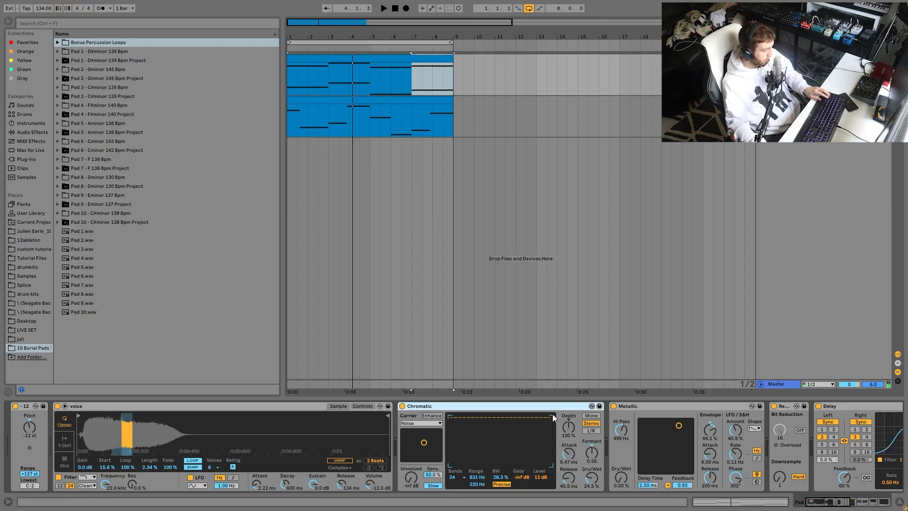
click(402, 406)
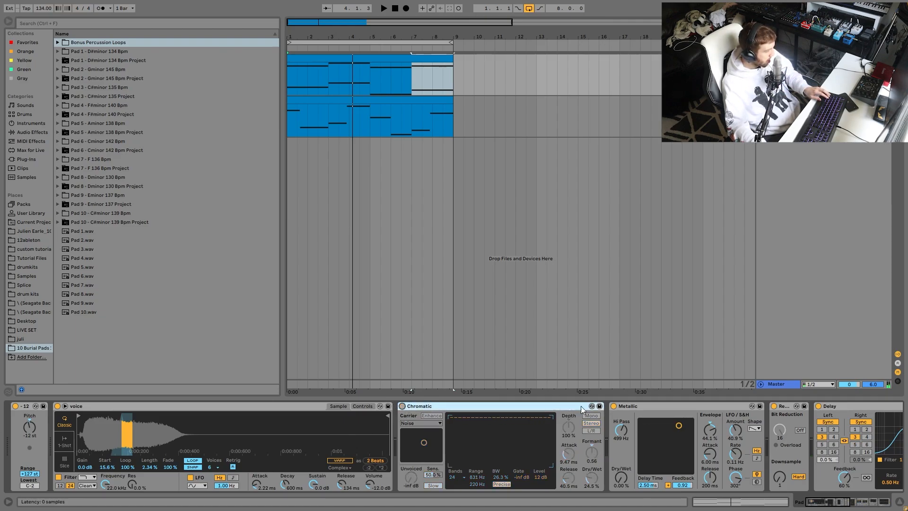
scroll(591, 412, right, 5)
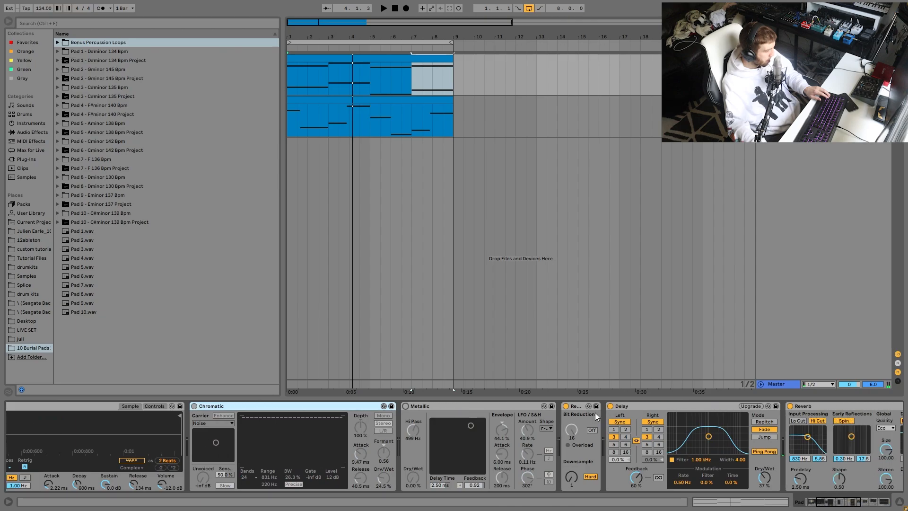
click(567, 406)
click(611, 406)
scroll(648, 410, right, 2)
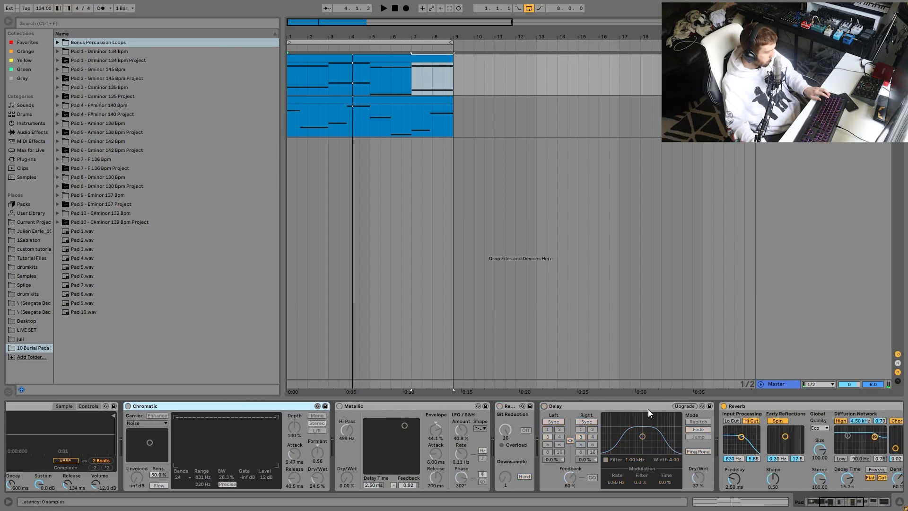
Turn off the remaining Reverb, A Bit Warmer and EQ Eight effects at the end of the device chain
scroll(648, 409, right, 8)
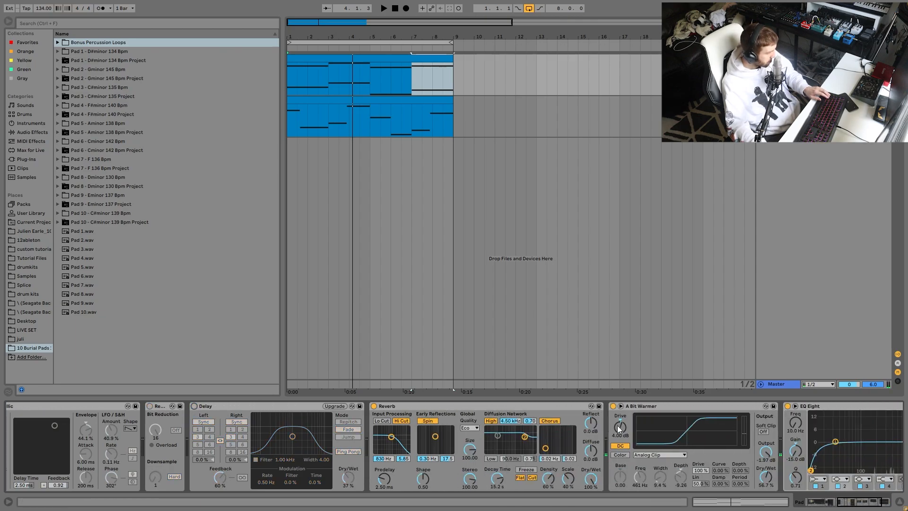
scroll(617, 425, right, 2)
click(279, 406)
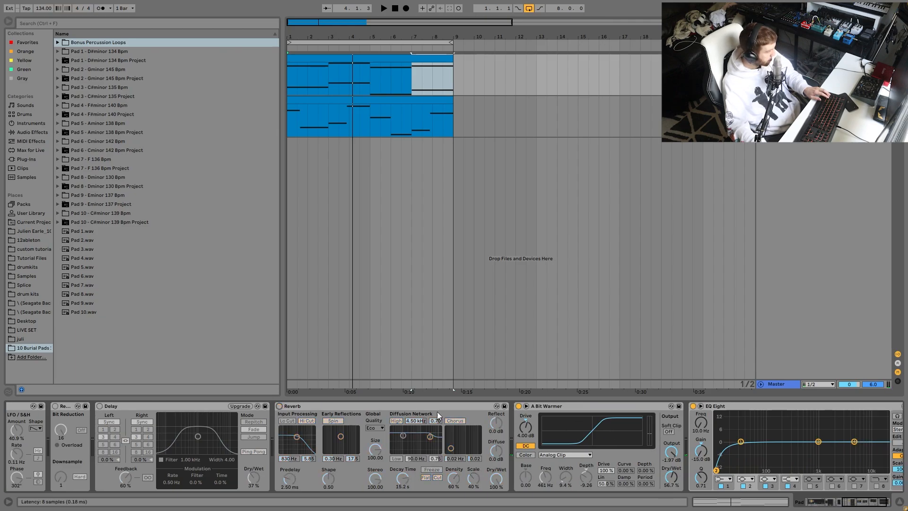
click(519, 406)
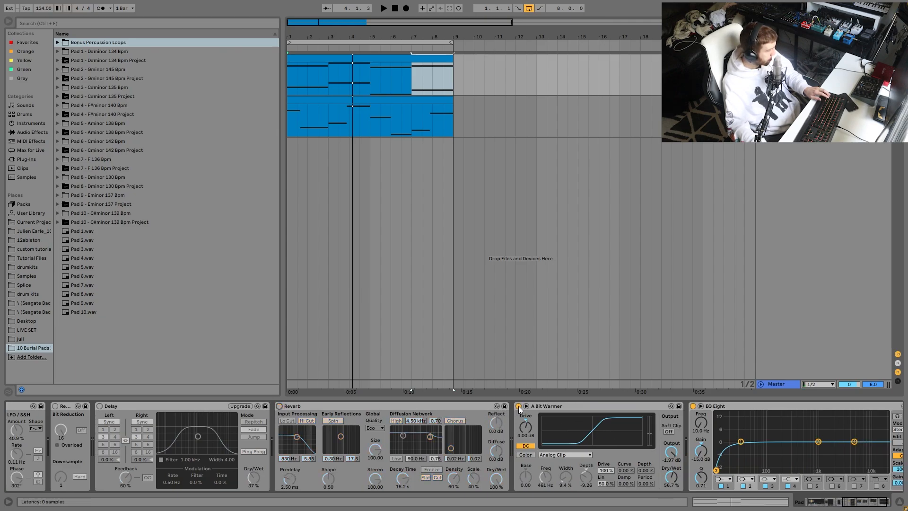
click(693, 406)
Return to the voice sampler and play the progression to hear the sound without effects
scroll(699, 418, left, 15)
key(space)
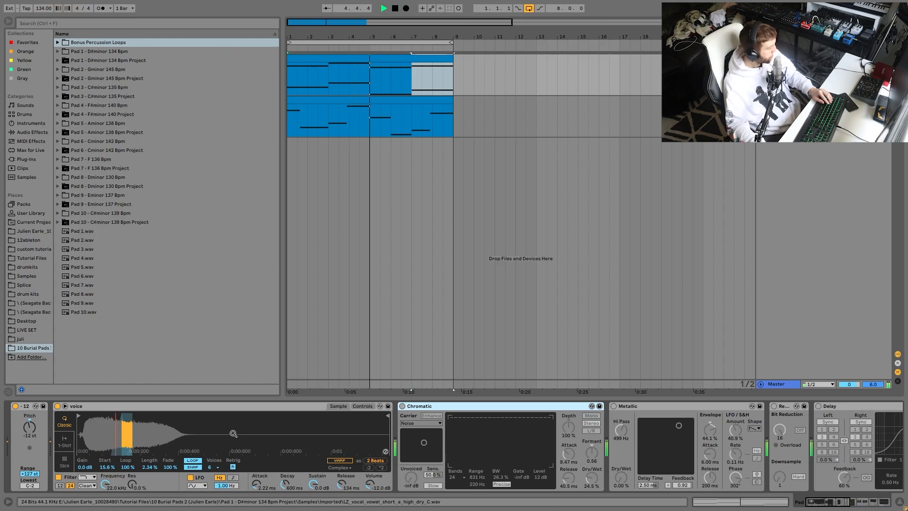
key(space)
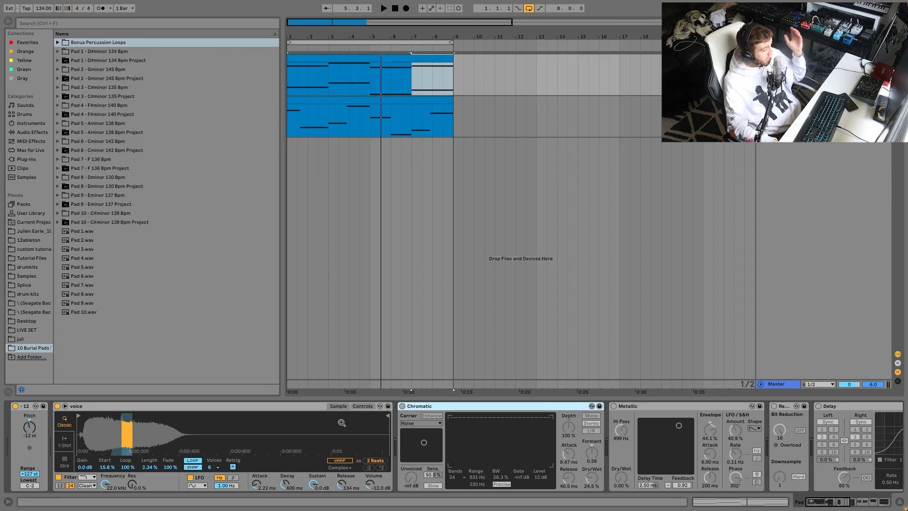
Play single notes live on the unprocessed voice instrument, lowering the octave along the way
key(a)
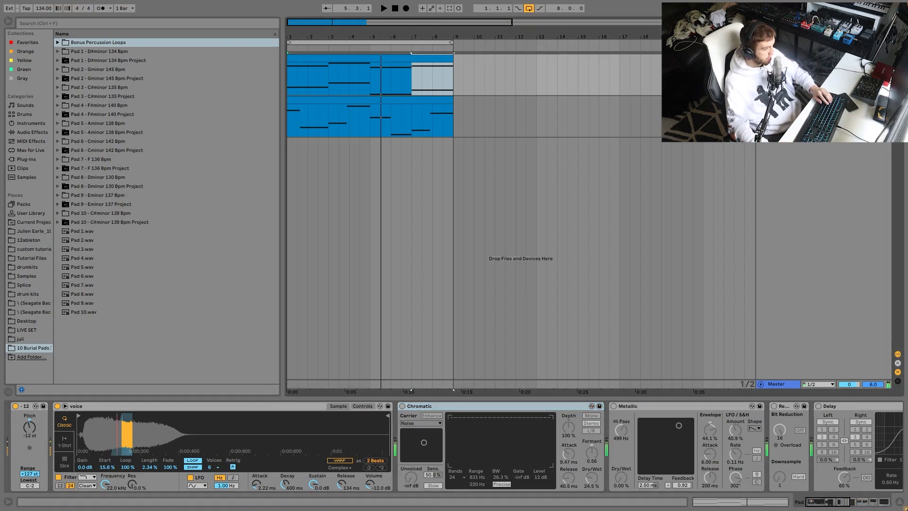
key(z)
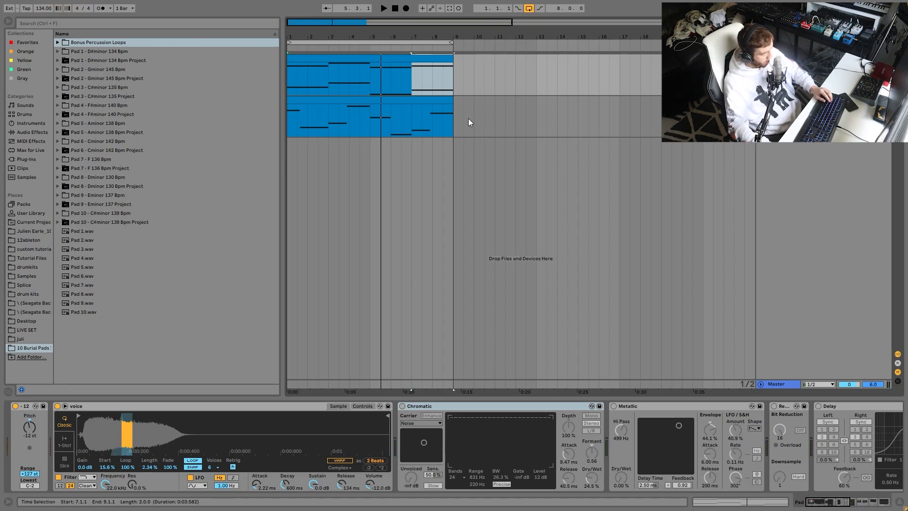
key(a)
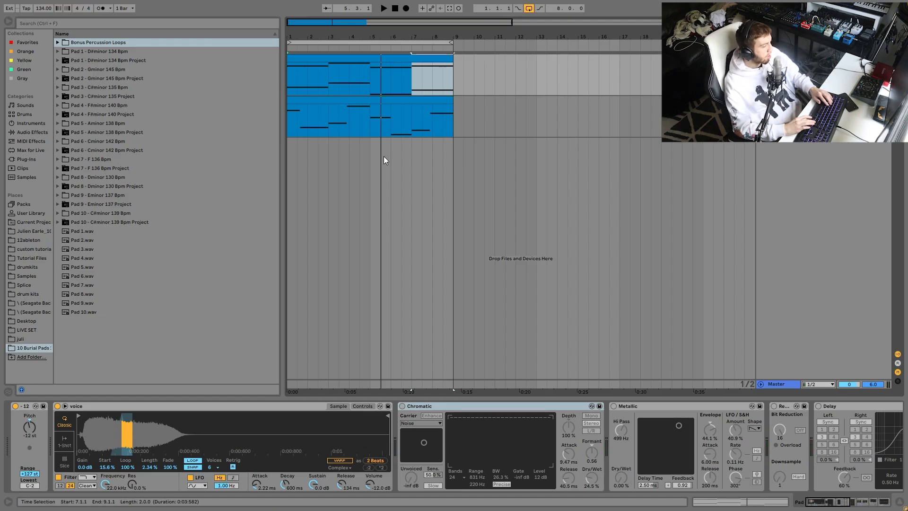
key(a)
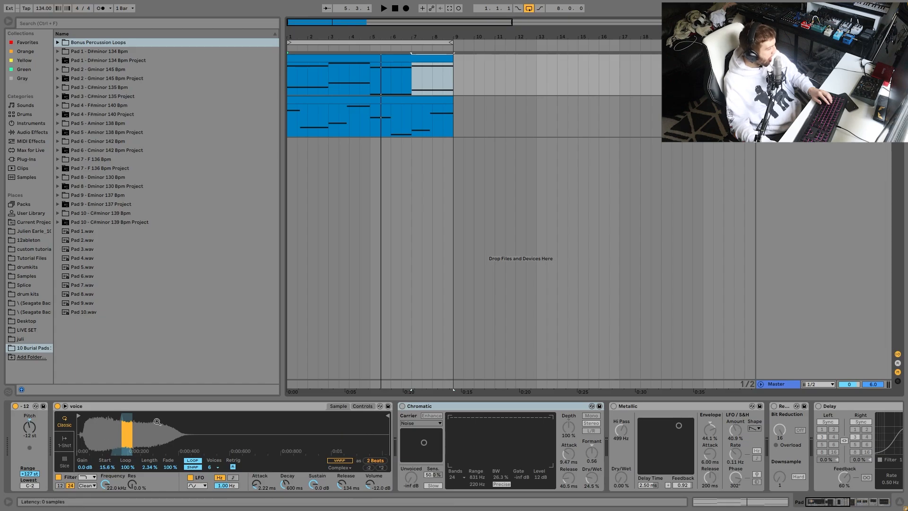
key(a)
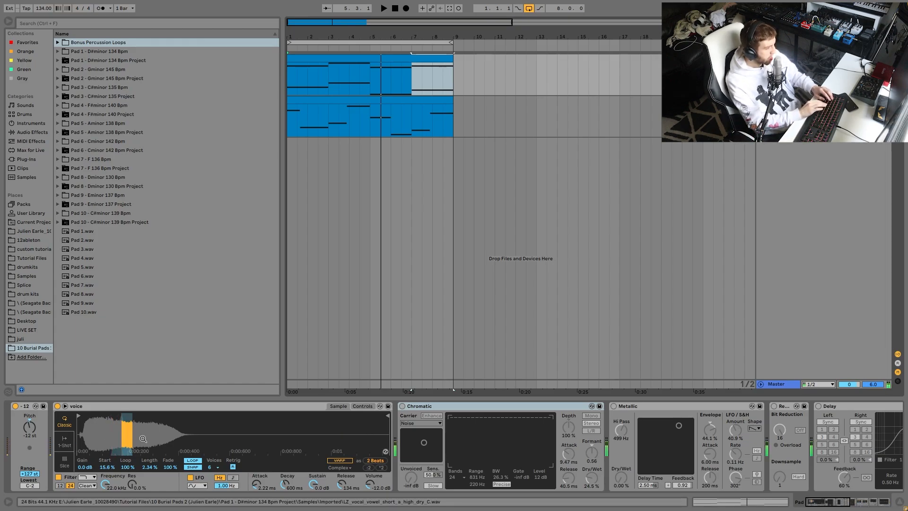
key(a)
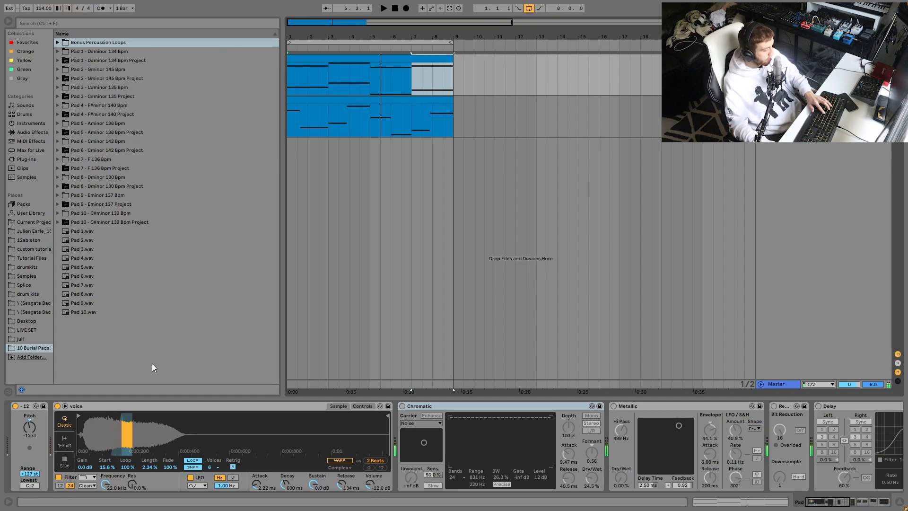
Play the dry progression from bar 1 and zoom in on the looped section of the voice sample's waveform
key(space)
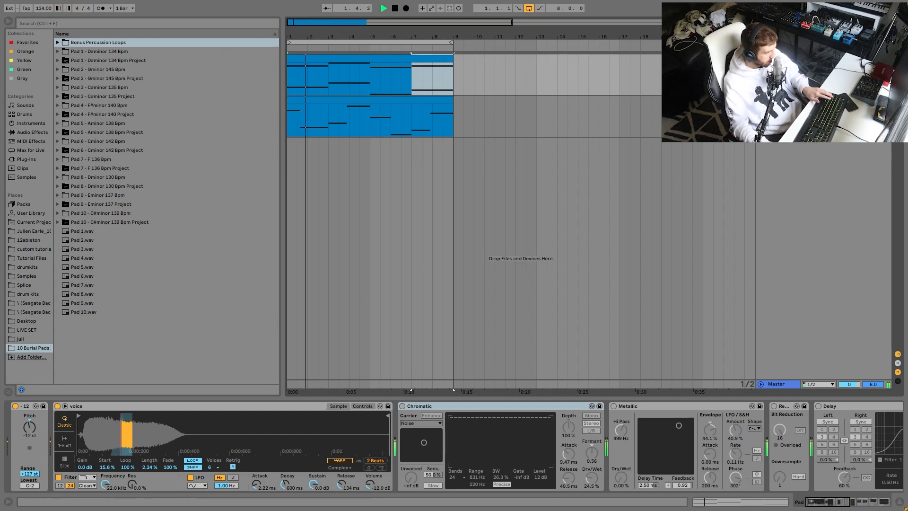
key(space)
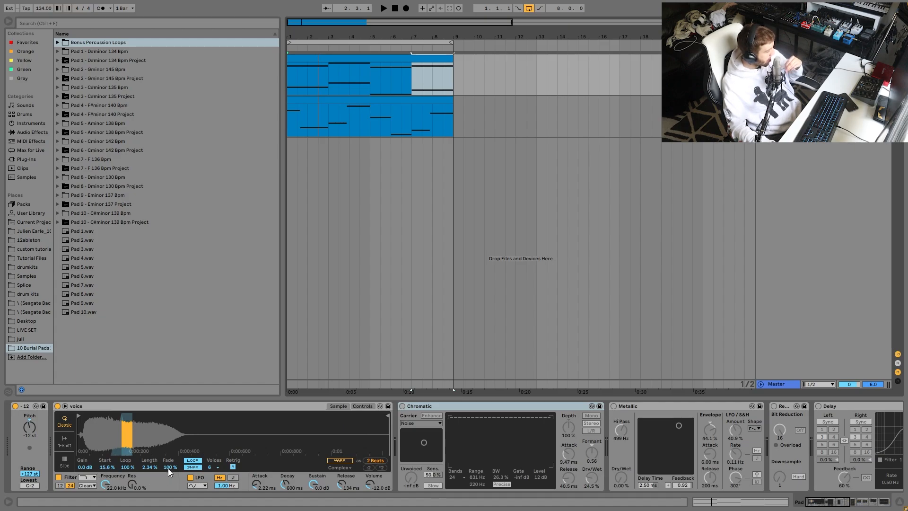
drag(112, 430, 149, 452)
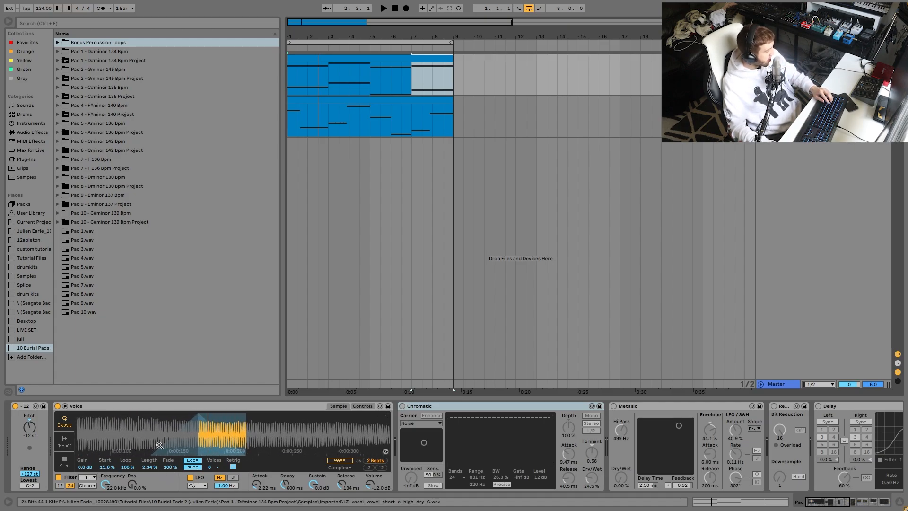
key(space)
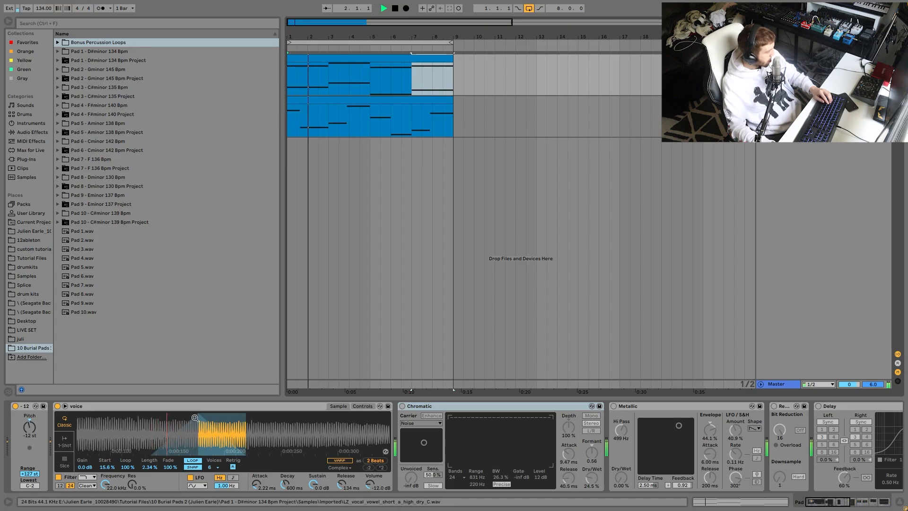
key(space)
key(space)
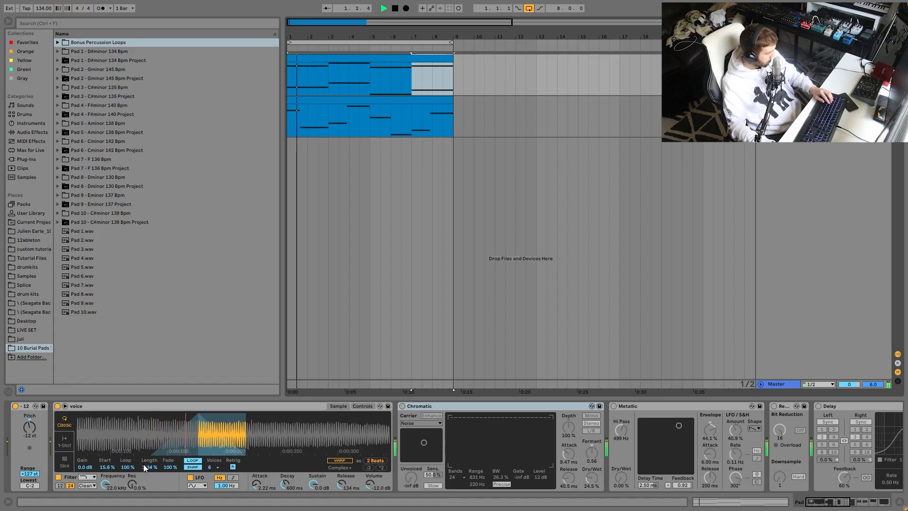
Try a loop length of 20.3% and a sample start of 0% on the voice sampler while the progression plays
drag(149, 467, 107, 471)
key(space)
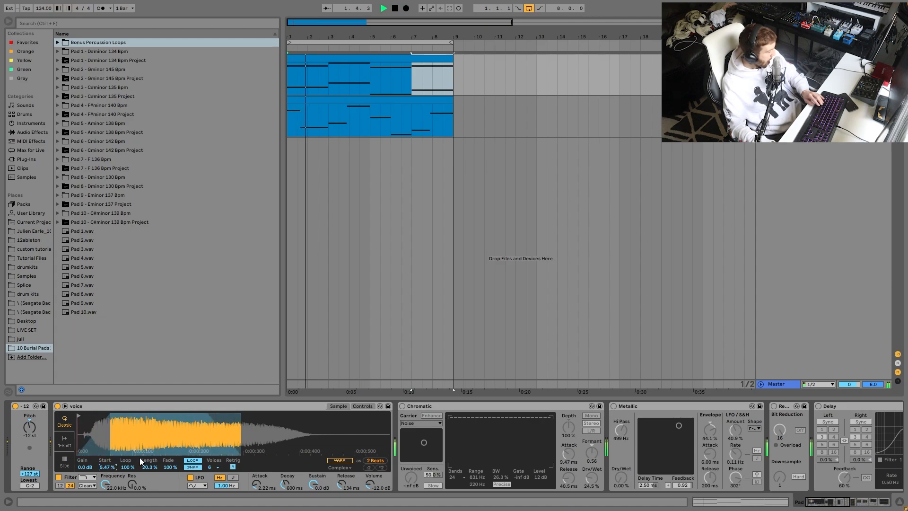
drag(110, 467, 109, 474)
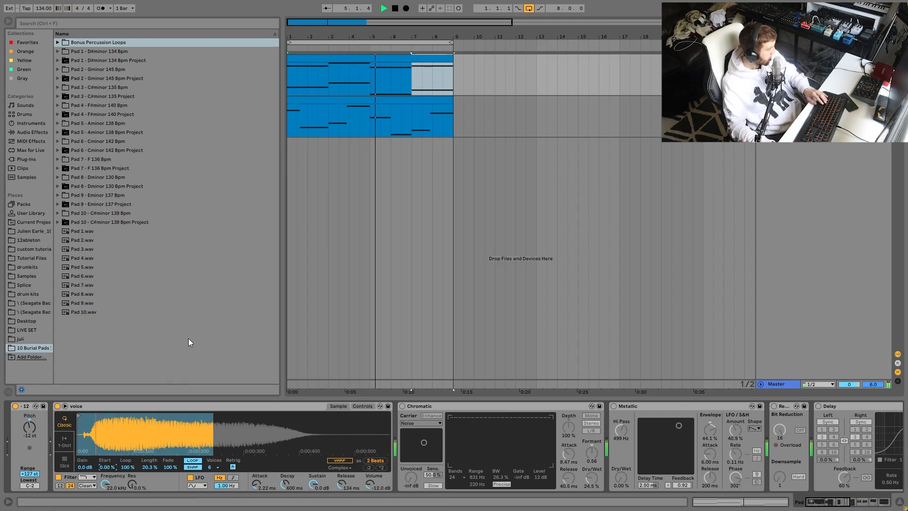
key(Up)
key(Up)
key(Up)
key(Up)
key(Up)
key(Up)
key(Up)
key(Up)
key(Up)
key(Up)
key(Up)
key(Up)
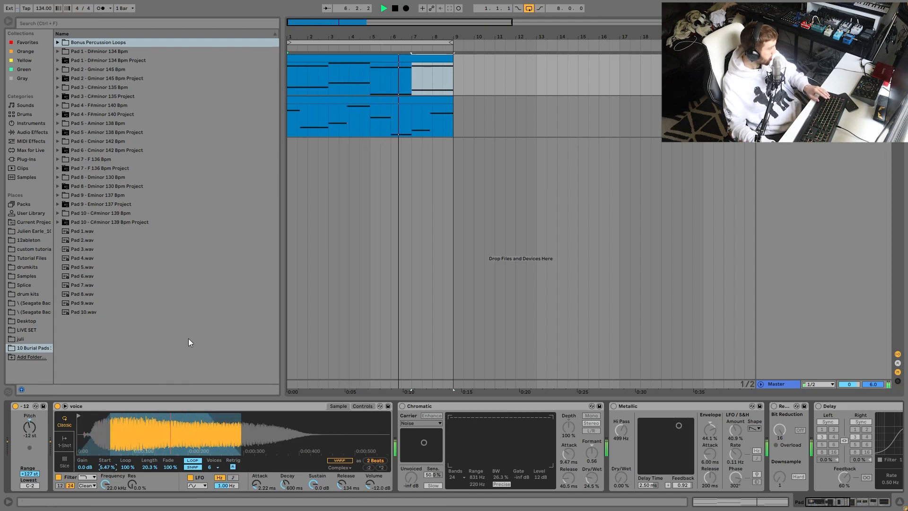
Undo the voice sampler's start and length changes and stop playback
key(ctrl+z)
key(ctrl+z)
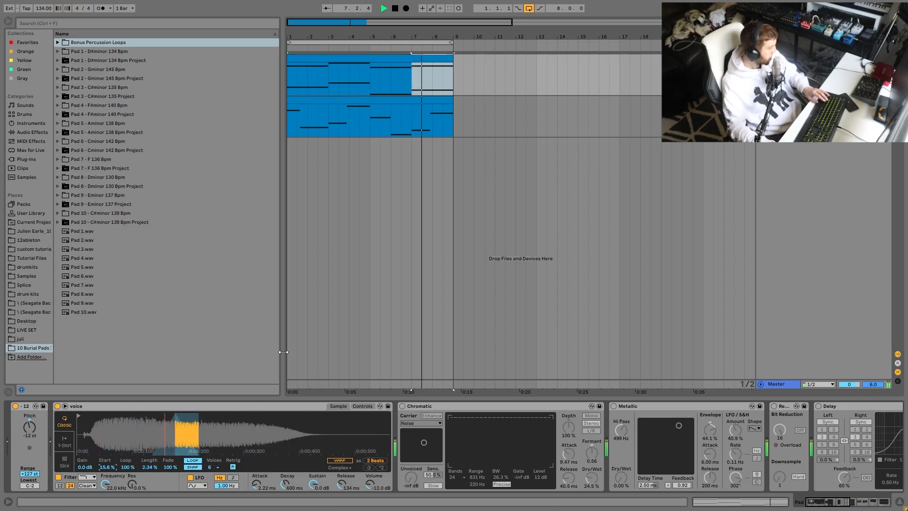
key(space)
scroll(374, 435, right, 2)
scroll(444, 456, right, 3)
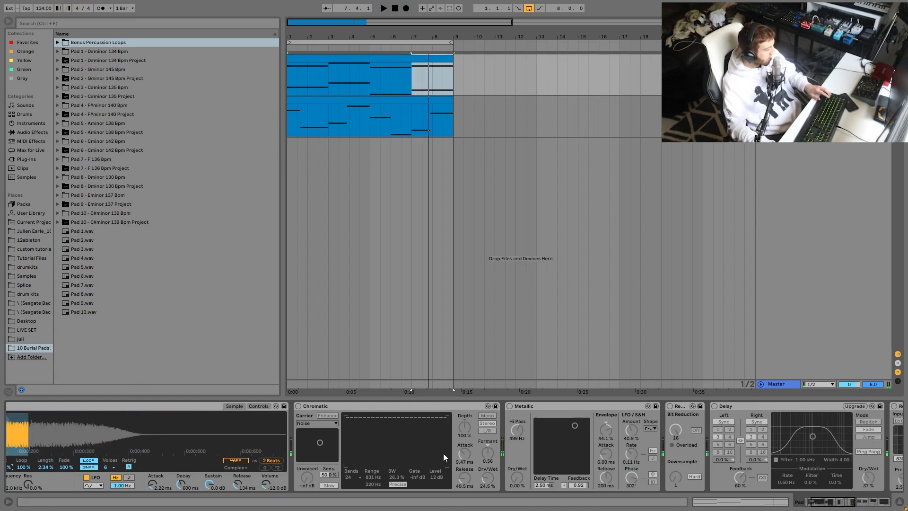
Switch on the Chromatic vocoder and compare the playing progression with it on and off, leaving it on
click(260, 408)
key(space)
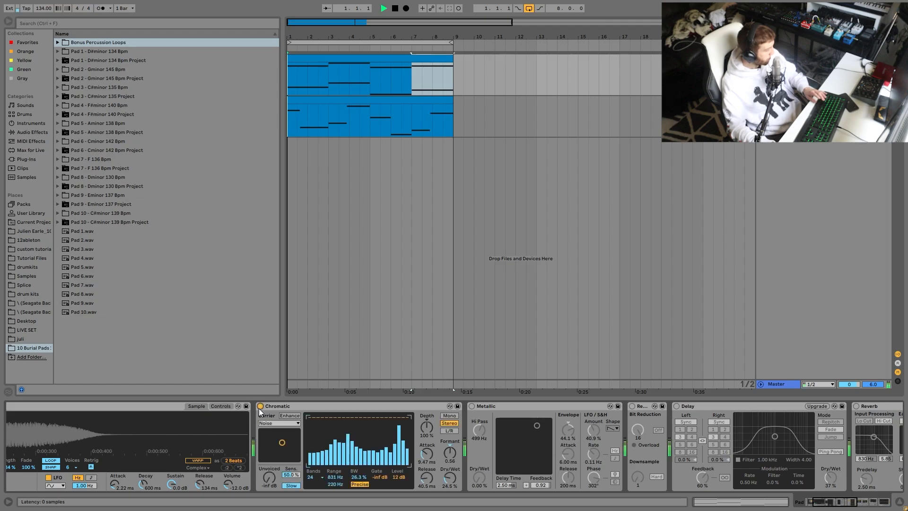
click(260, 408)
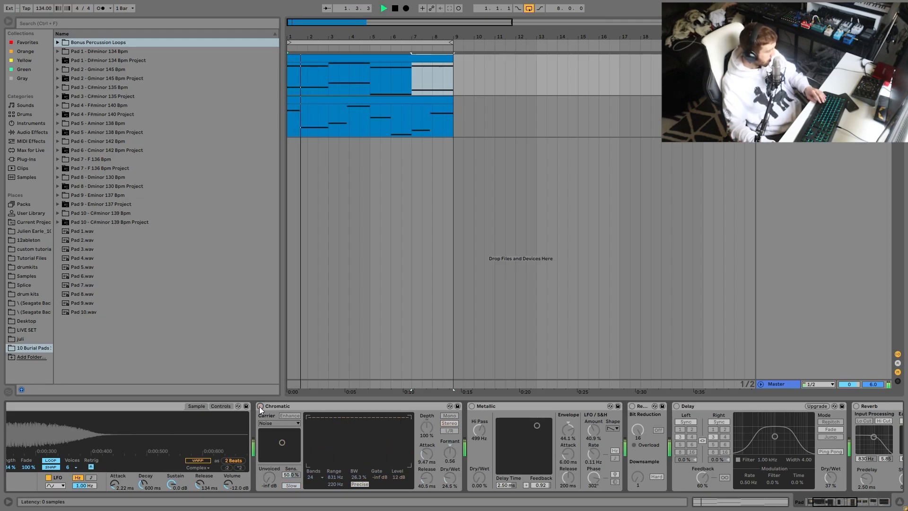
click(260, 408)
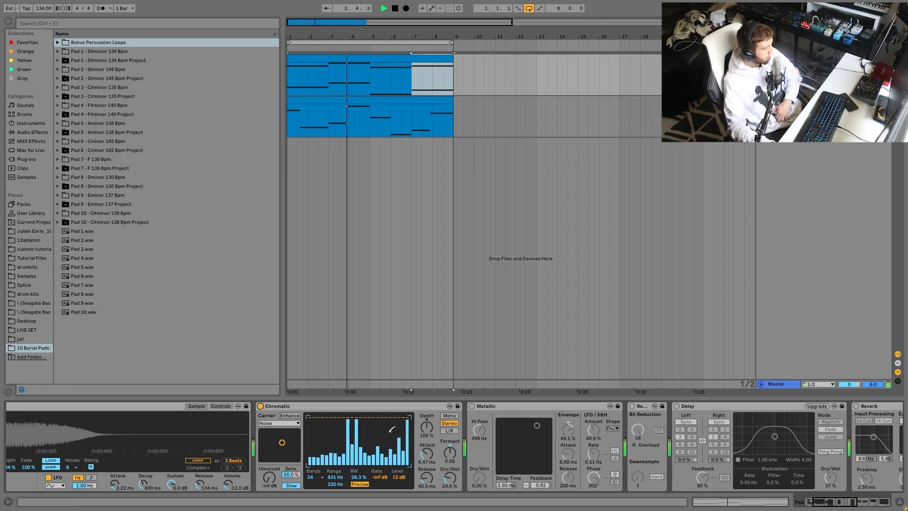
key(space)
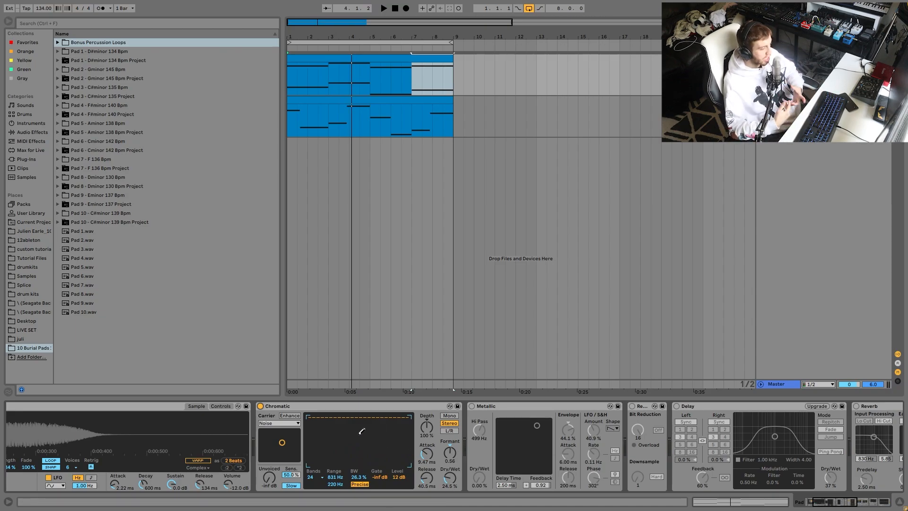
key(space)
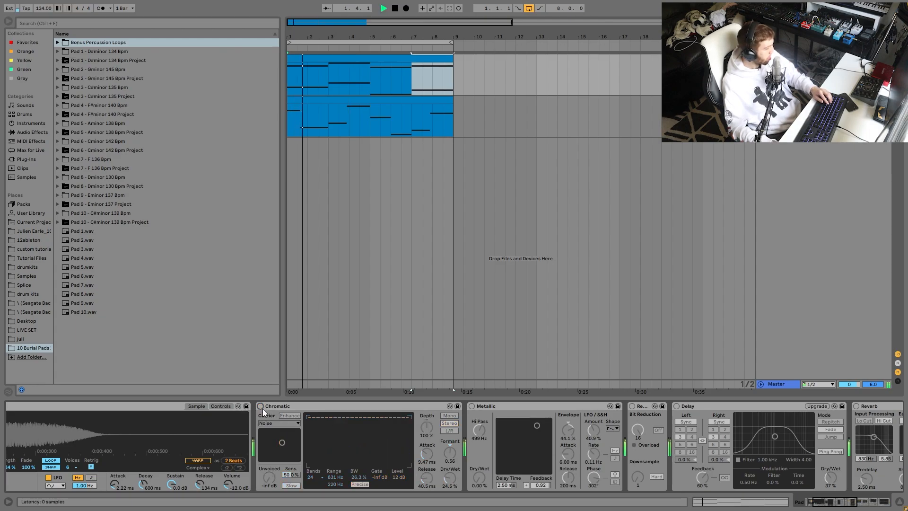
key(space)
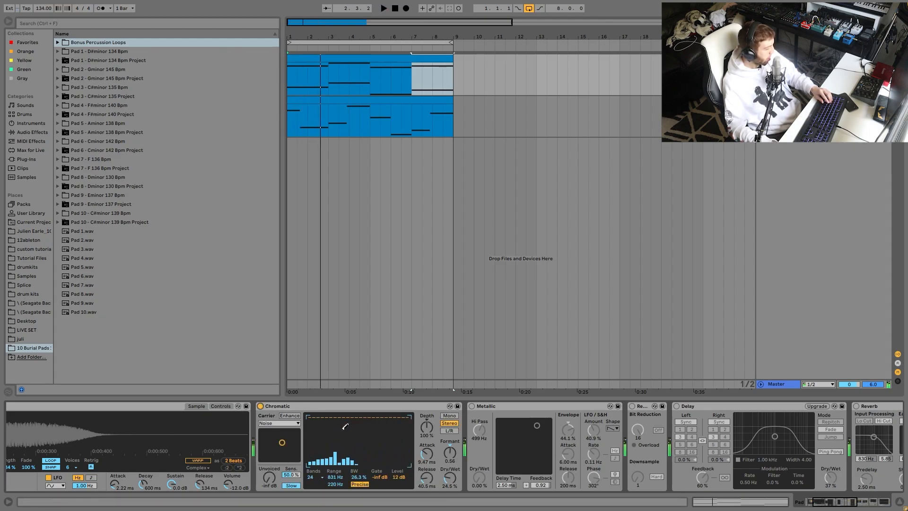
Audition the Metallic device with the progression playing and delete it from the pad's effect chain
scroll(337, 464, down, 3)
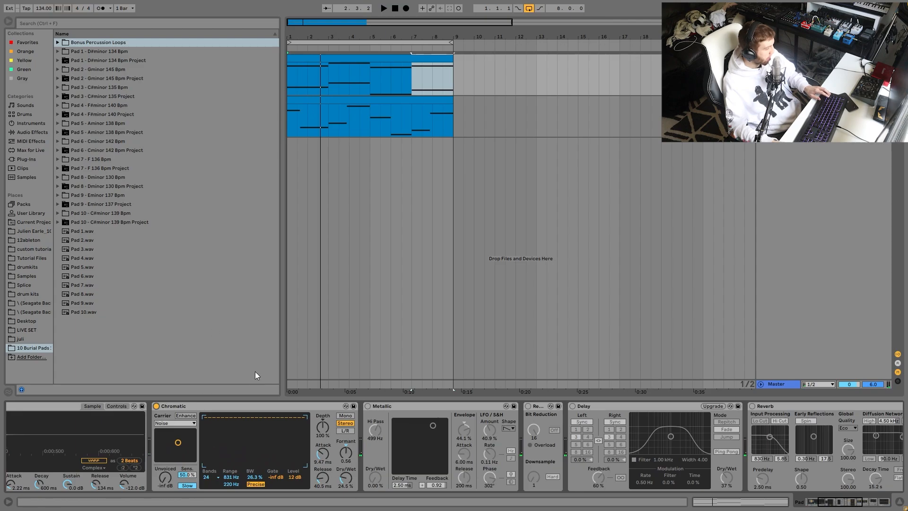
scroll(301, 420, down, 3)
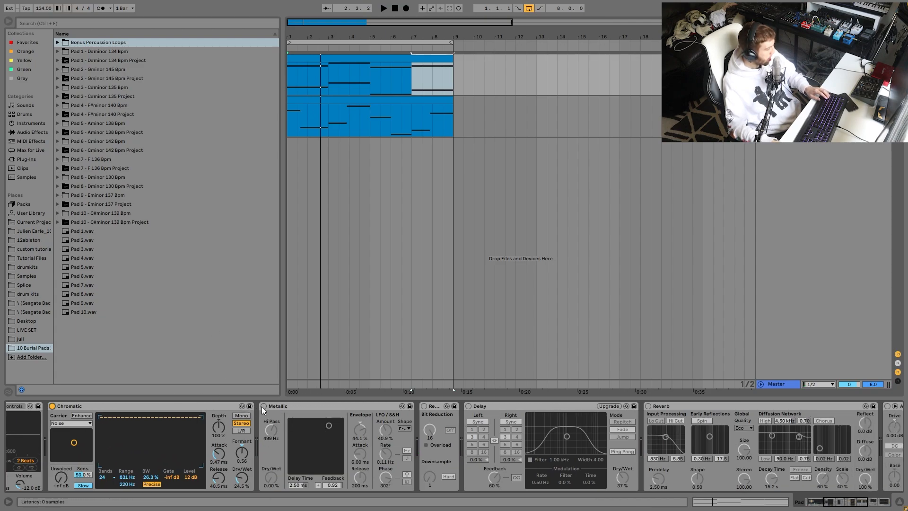
key(space)
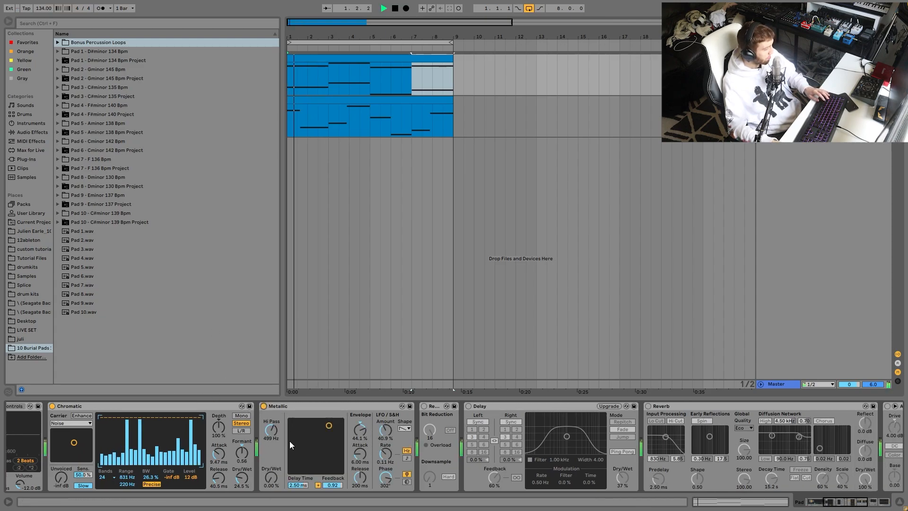
click(289, 405)
key(Delete)
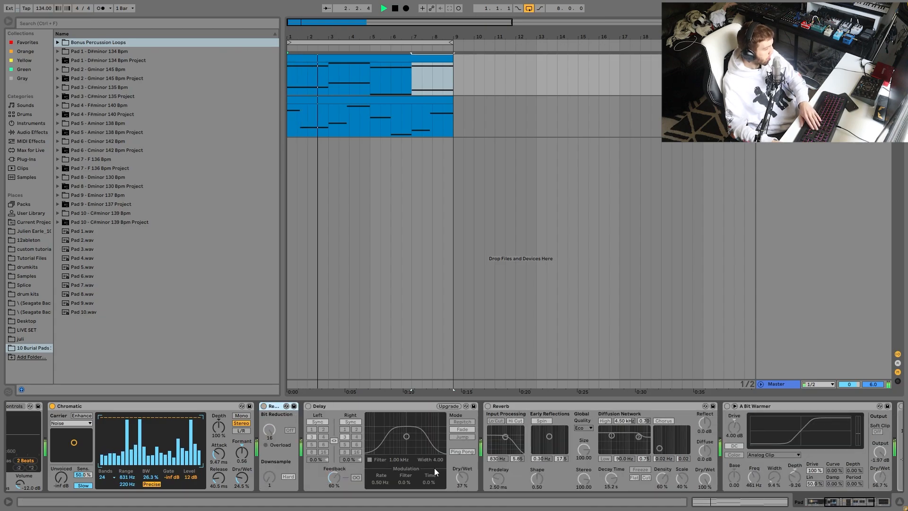
Audition the Redux bit reduction device from the start of the progression and delete it from the chain
key(space)
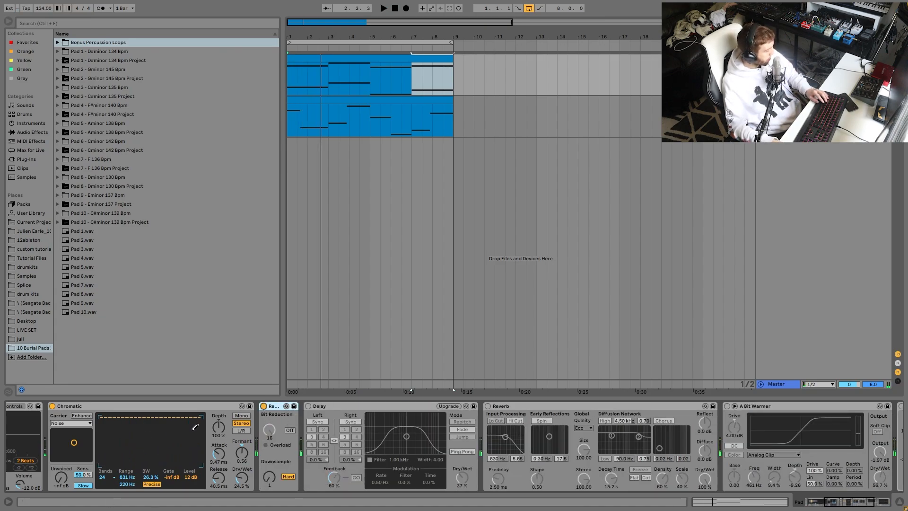
key(space)
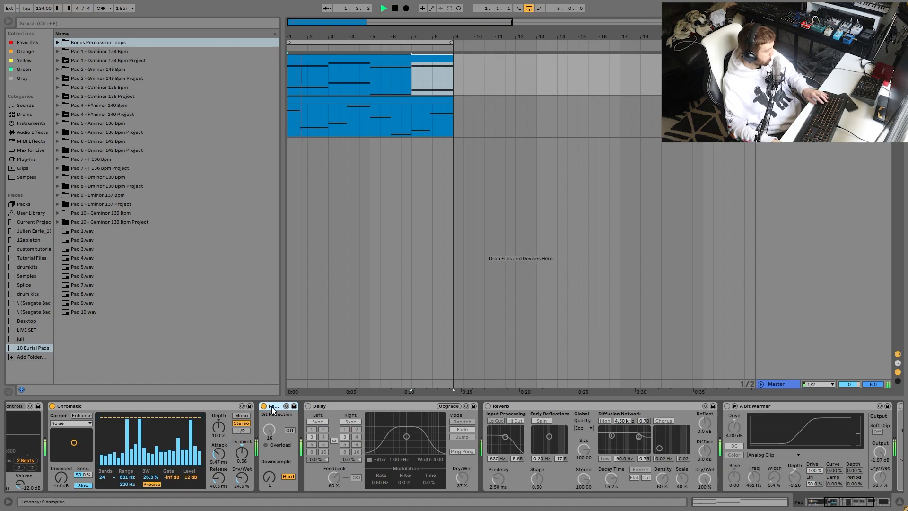
click(273, 406)
key(Delete)
key(space)
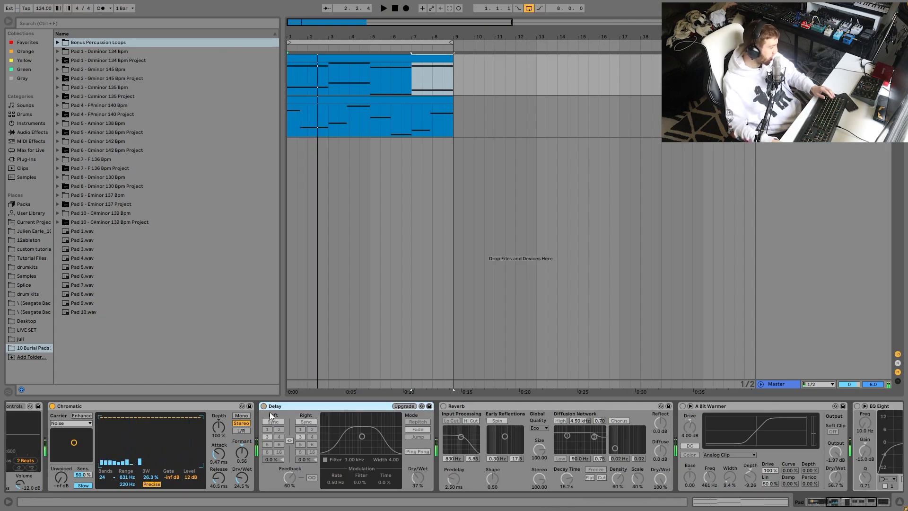
Switch on the Delay and the Reverb one after the other, listening to the progression with each
key(space)
click(264, 406)
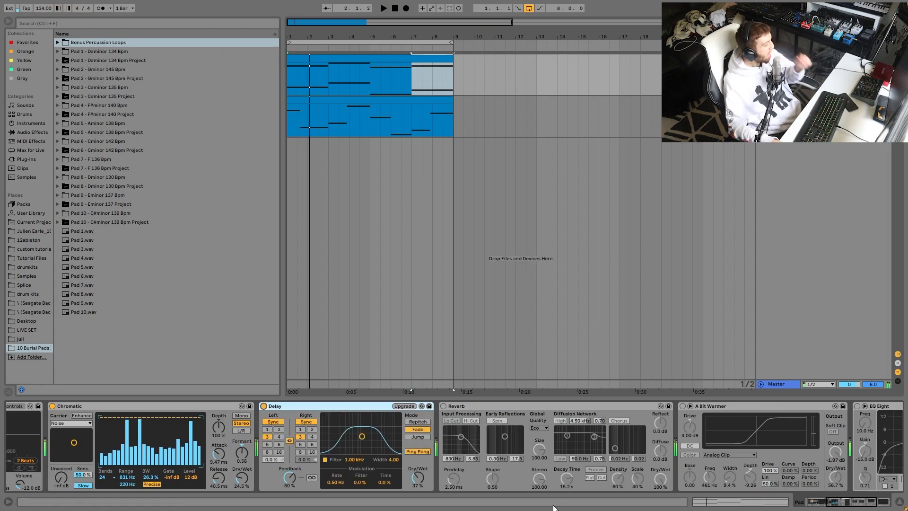
key(space)
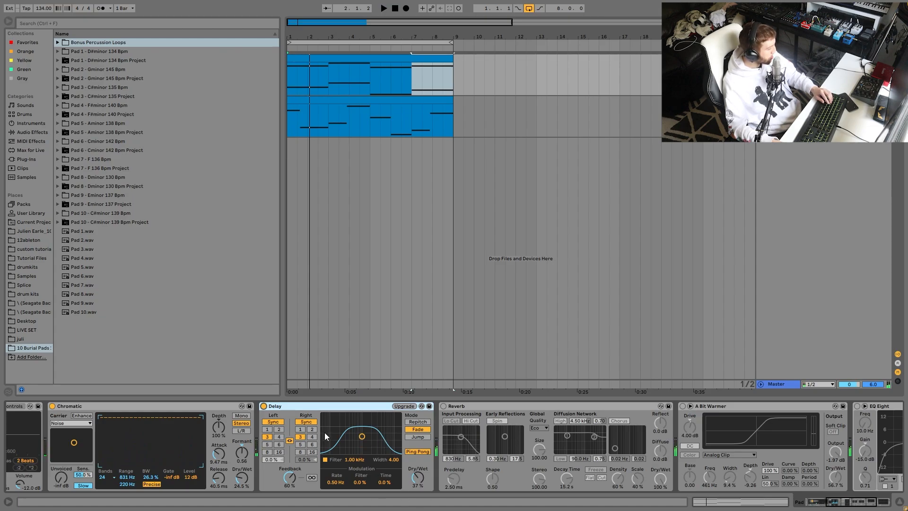
click(444, 407)
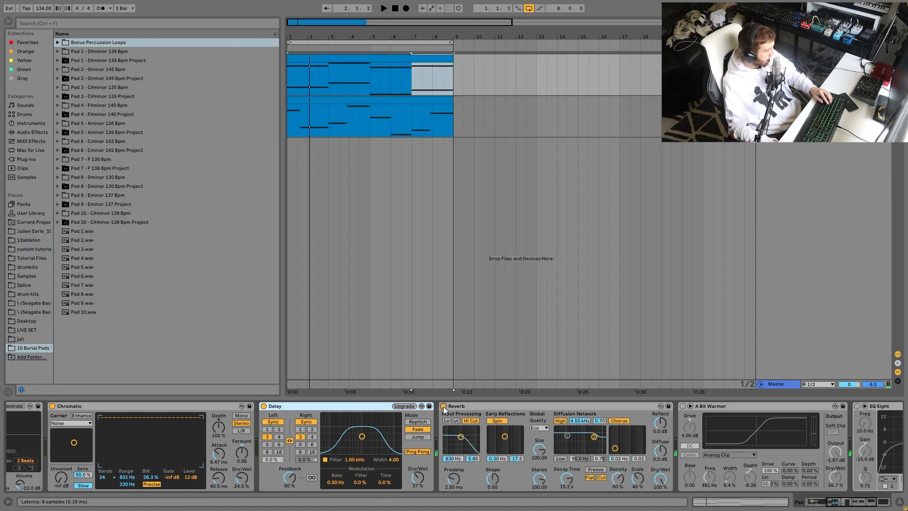
key(space)
scroll(575, 481, down, 5)
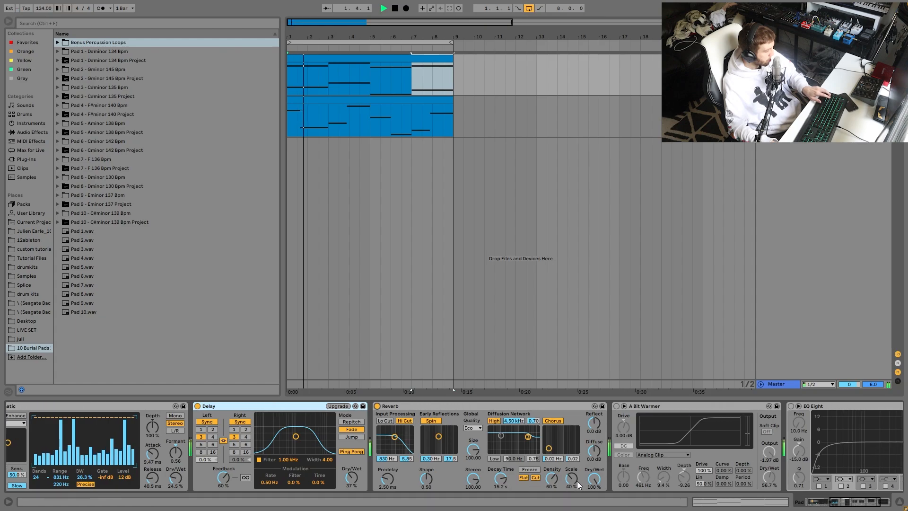
Switch on the A Bit Warmer saturator and the EQ Eight and play the progression through them
scroll(539, 484, down, 1)
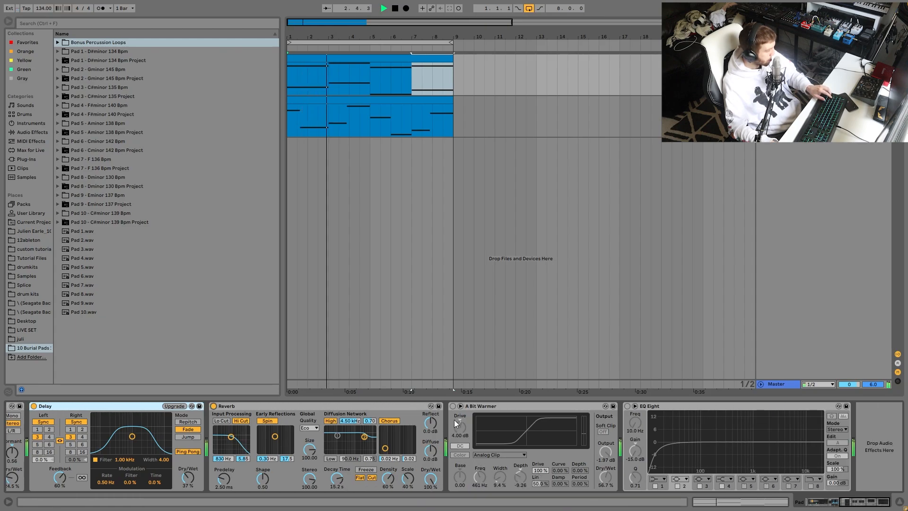
click(453, 406)
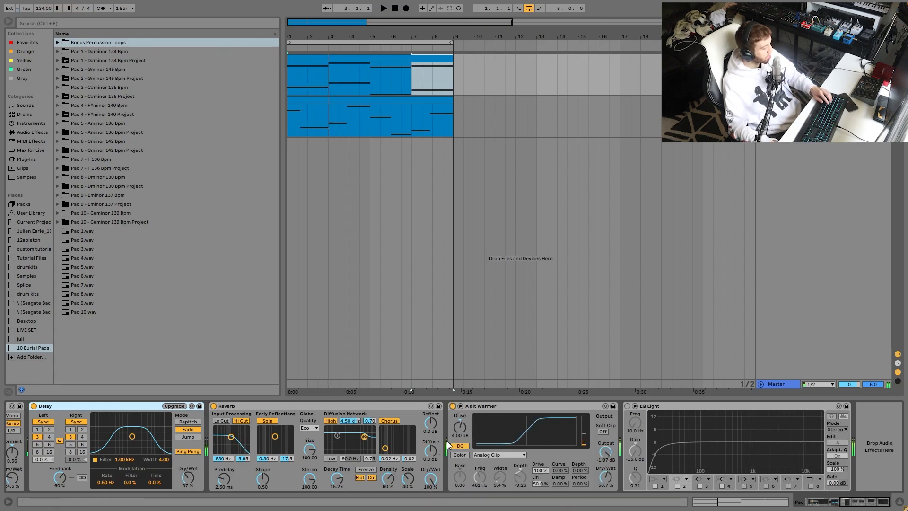
key(space)
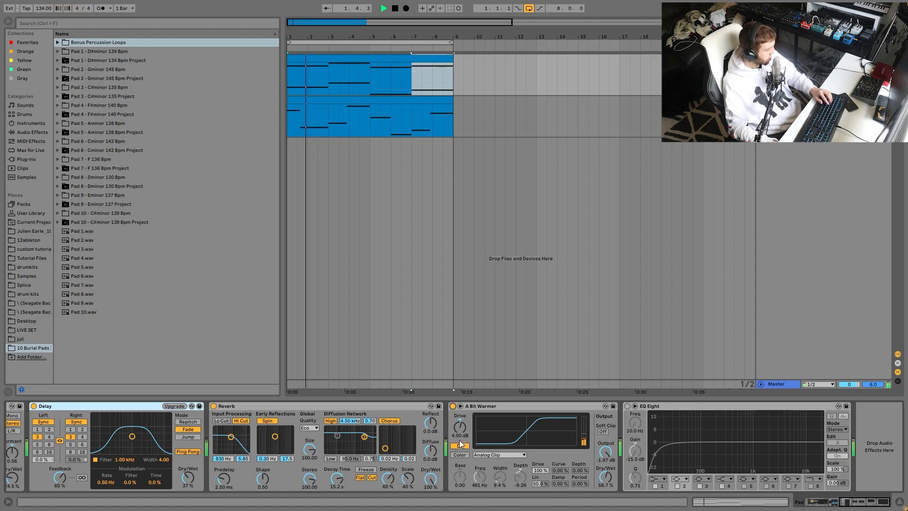
click(627, 407)
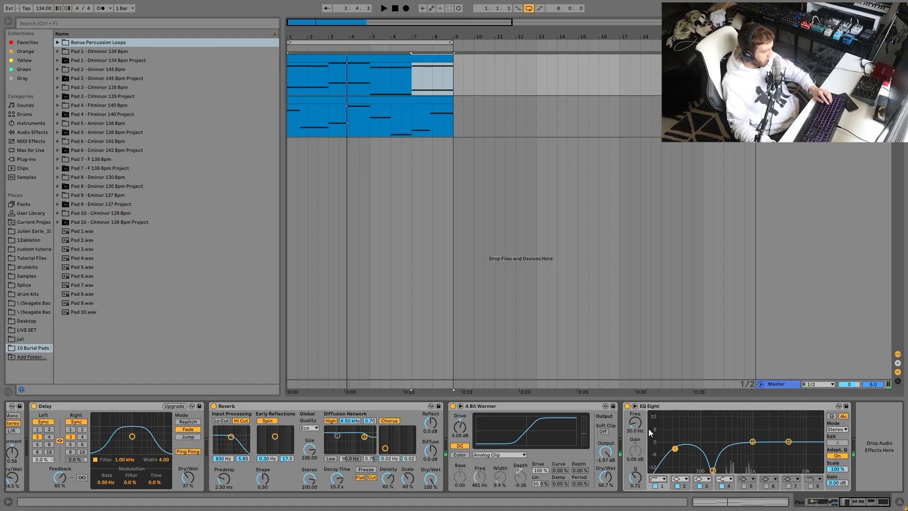
key(space)
Lower the frequency of EQ Eight band 1 to 10.0 Hz and turn off bands 2 and 3
drag(652, 427, 635, 454)
key(space)
click(700, 486)
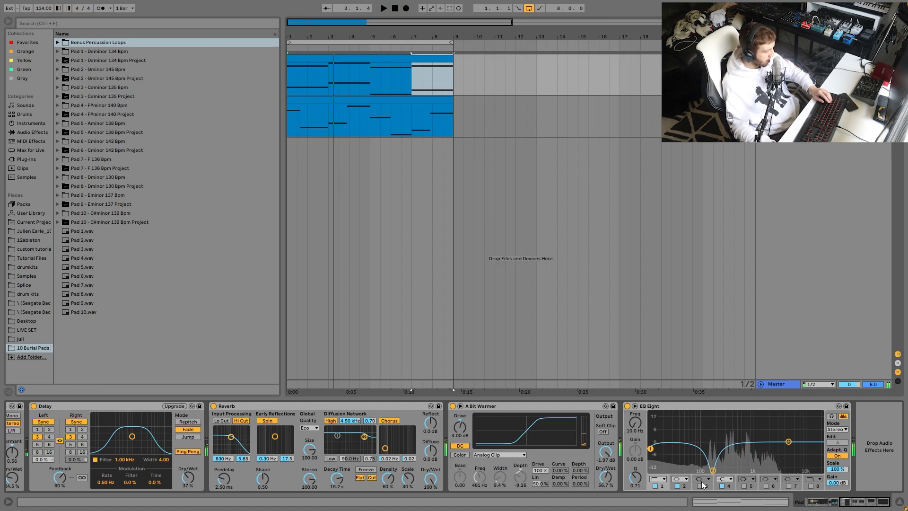
click(678, 486)
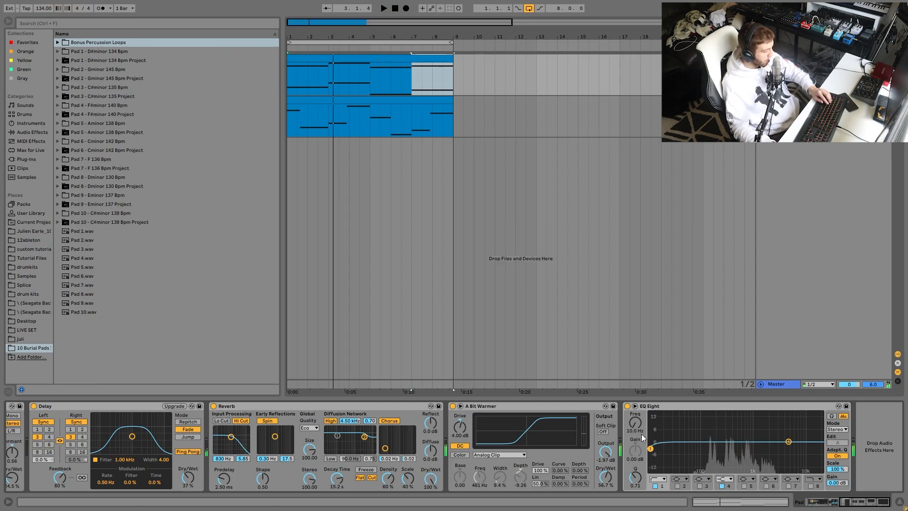
Set EQ Eight band 1 to 16.3 Hz during playback and change its filter type
key(space)
drag(634, 422, 634, 429)
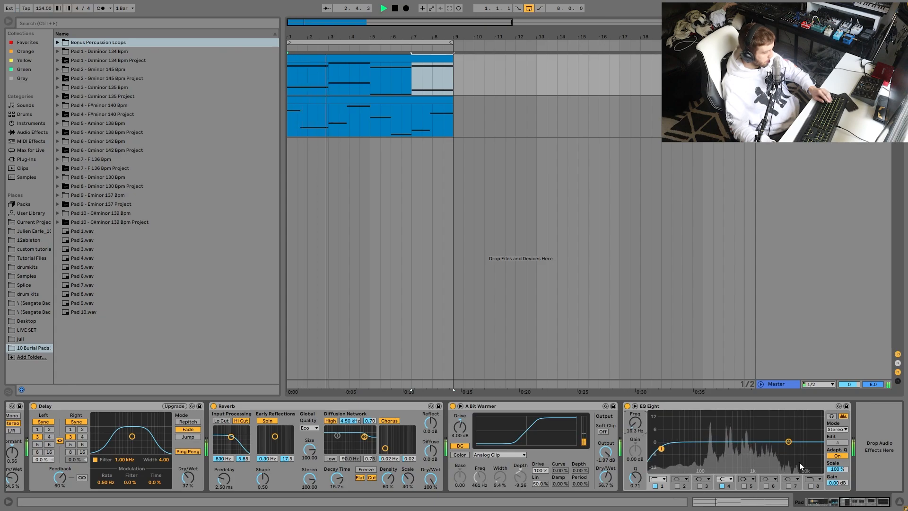
key(space)
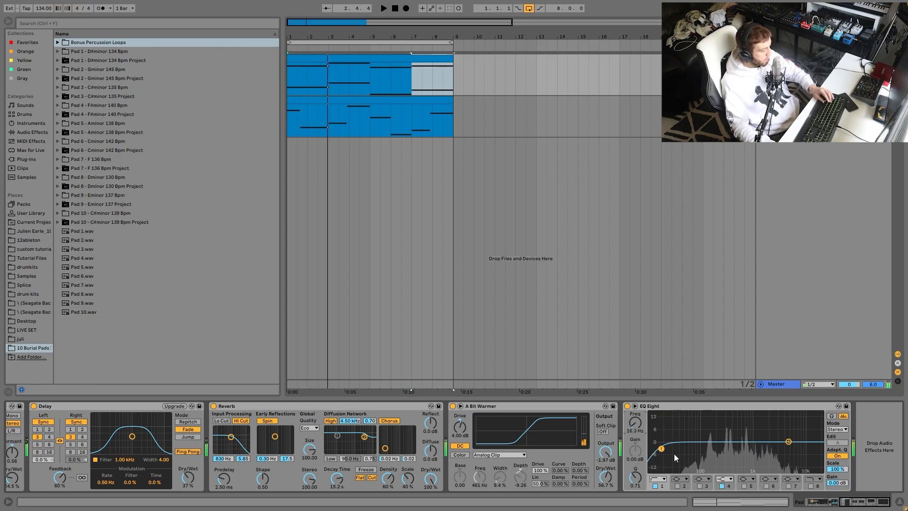
click(658, 480)
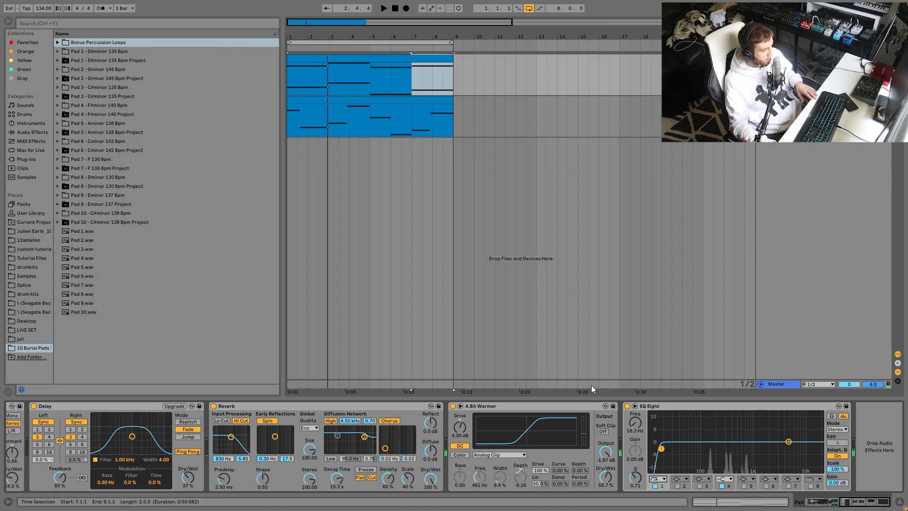
Show the start of the pad's device chain, and play the progression with the bass clip's notes open
click(814, 500)
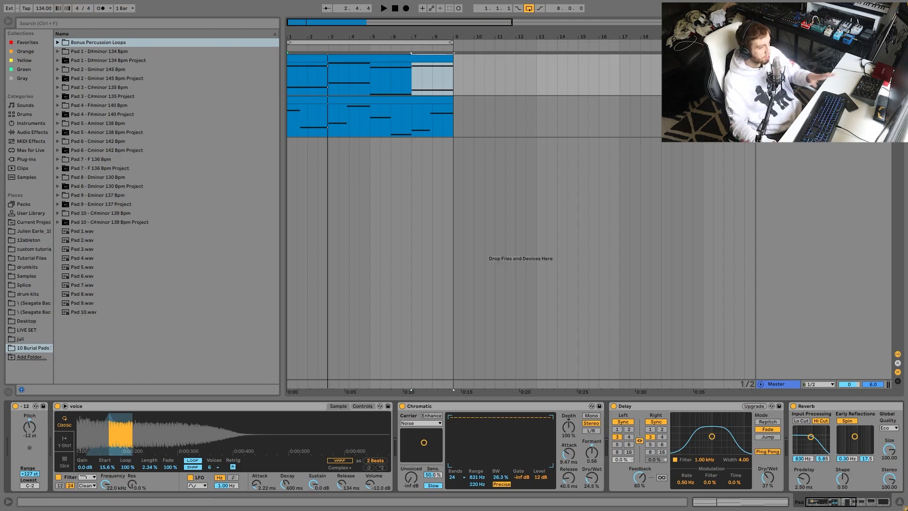
click(526, 409)
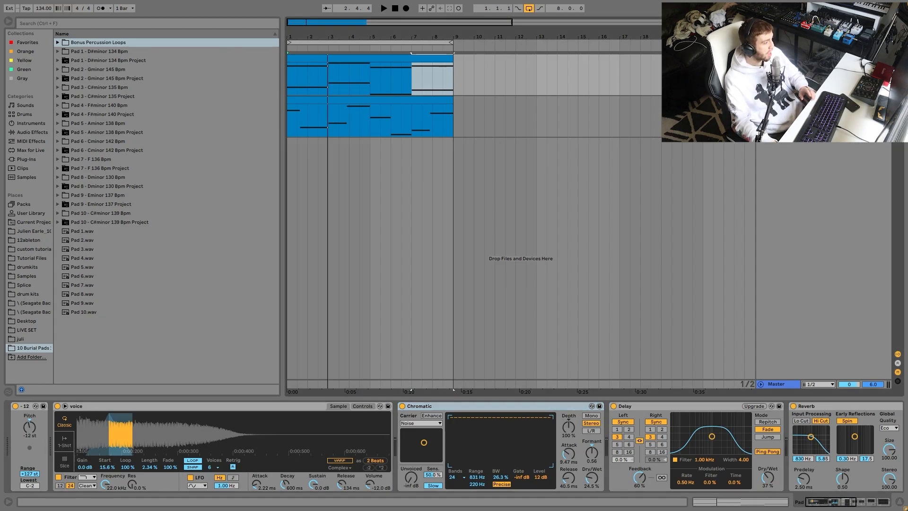
key(space)
double_click(423, 102)
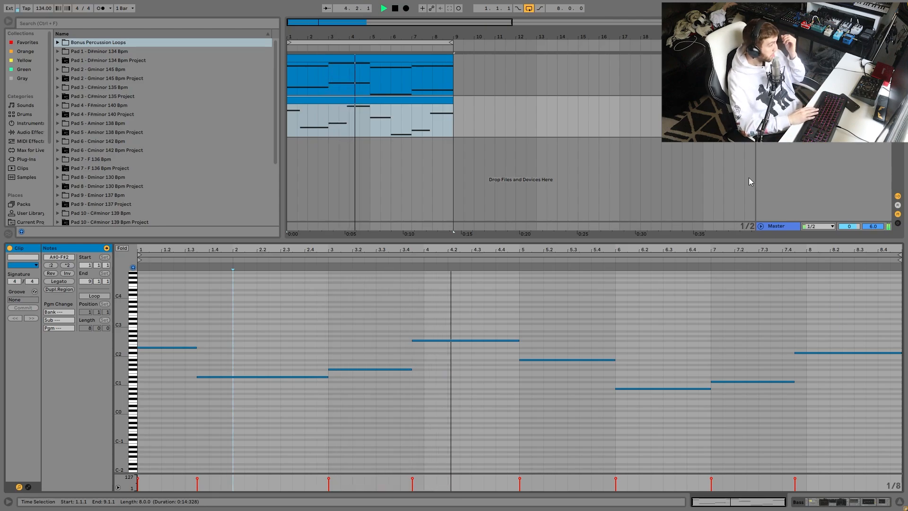
key(space)
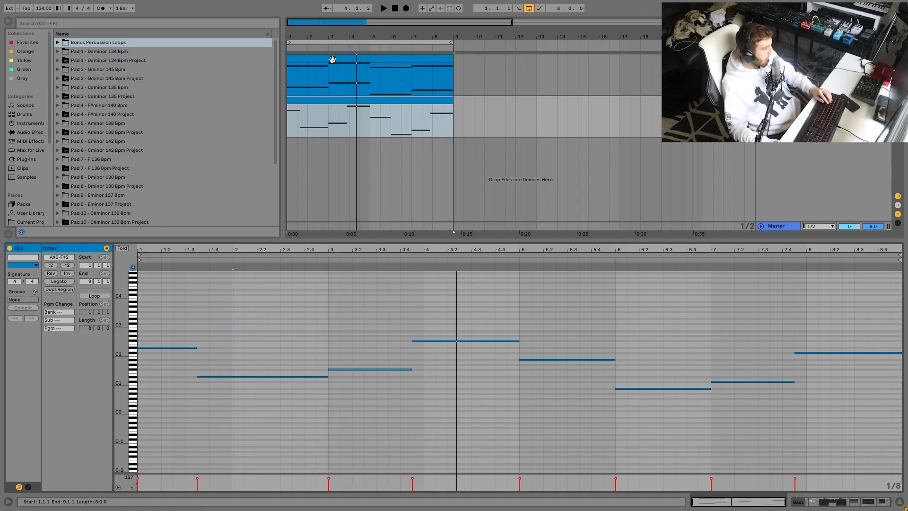
Open the pad clip and select the low notes of its first three chords in turn
click(370, 75)
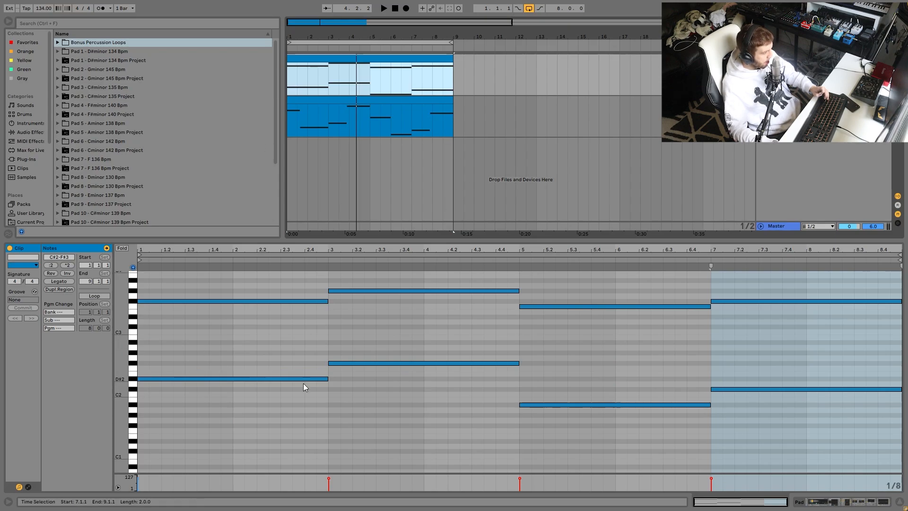
drag(285, 359, 273, 405)
drag(390, 348, 384, 391)
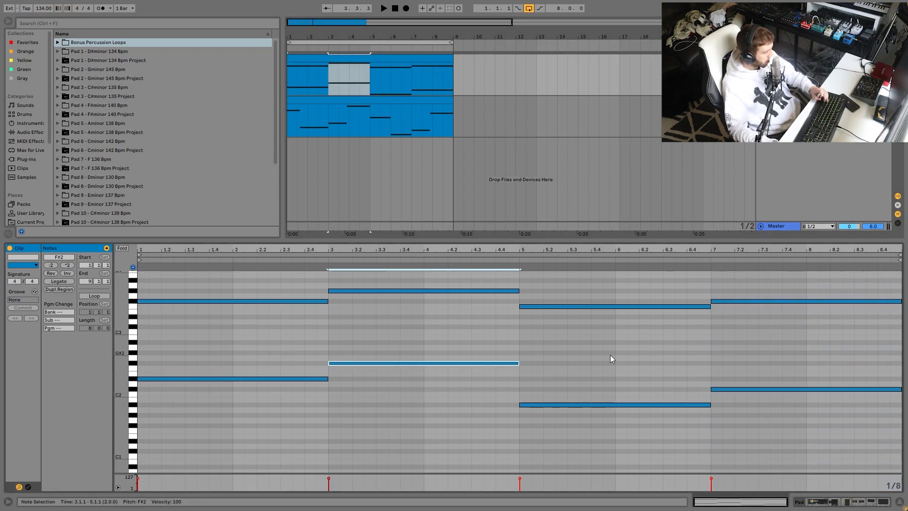
drag(610, 356, 597, 418)
In the bass clip, shift the upper notes at bars 1, 3.4 and 7.4 down an octave and restore them
click(305, 97)
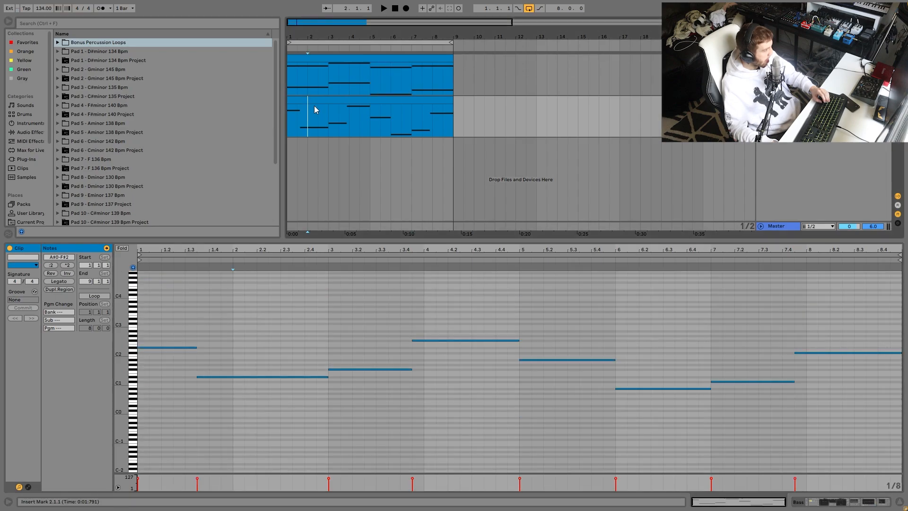
click(307, 99)
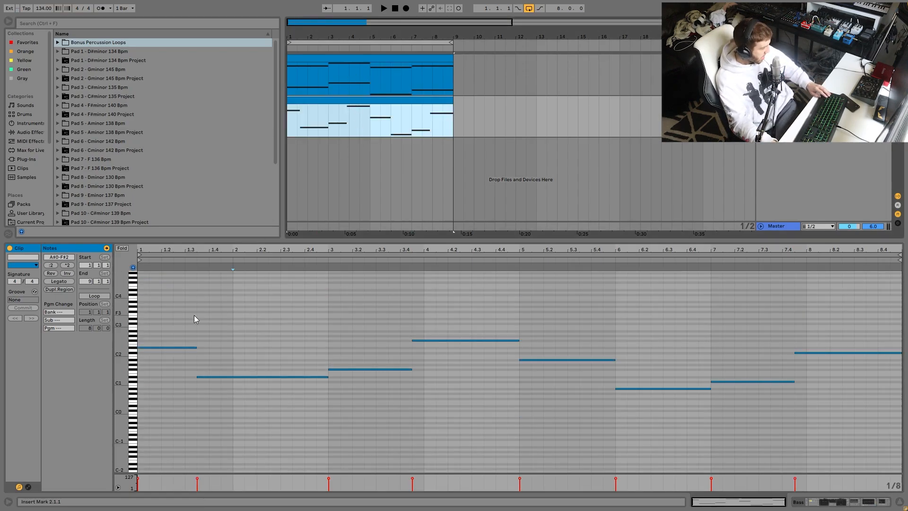
drag(159, 310, 520, 345)
drag(189, 300, 180, 353)
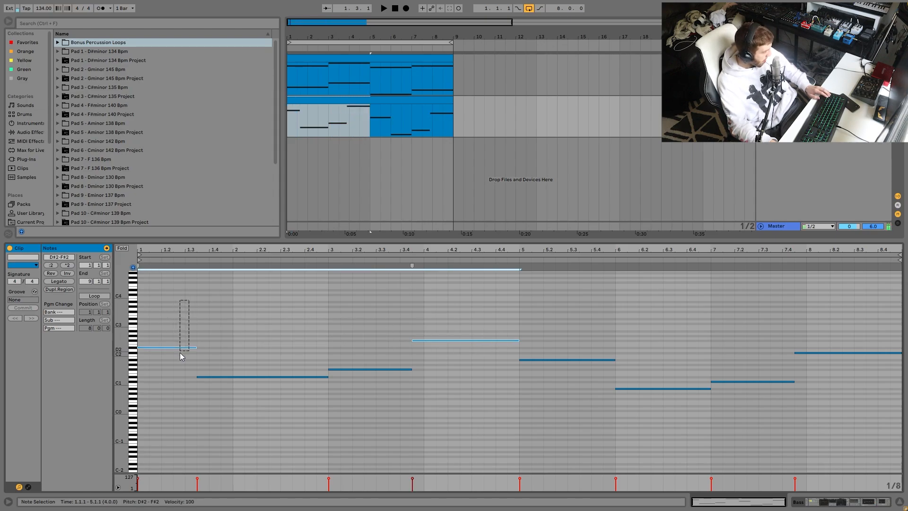
drag(818, 310, 853, 370)
key(shift+Down)
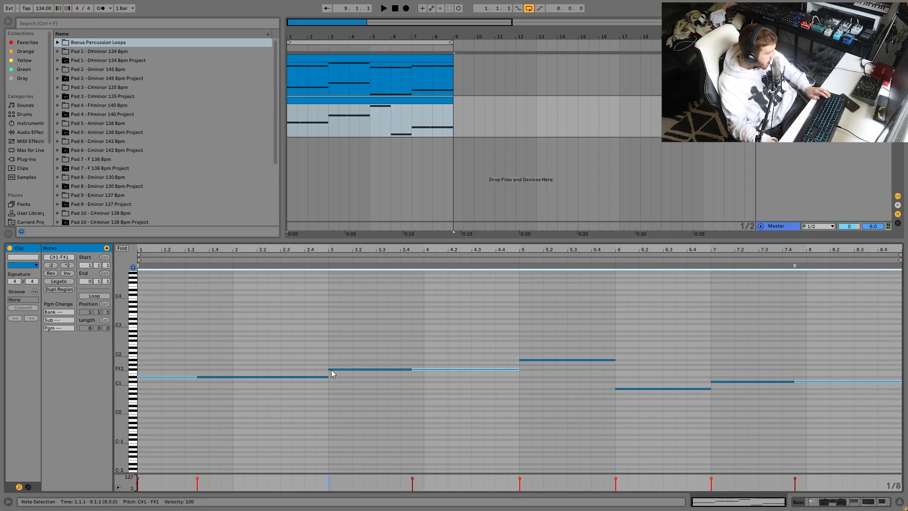
key(shift+Up)
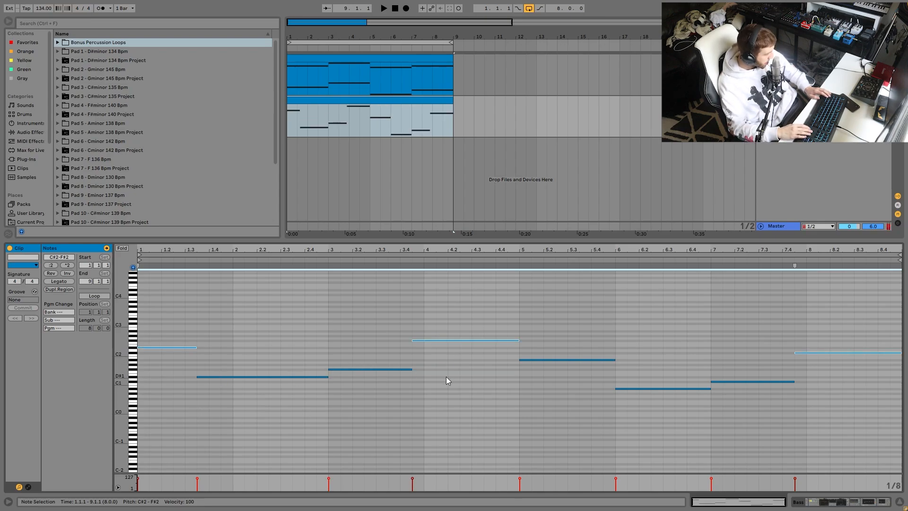
Play the opening of the progression from the start, and mark the bass clip's second note at 1.3.3
click(638, 389)
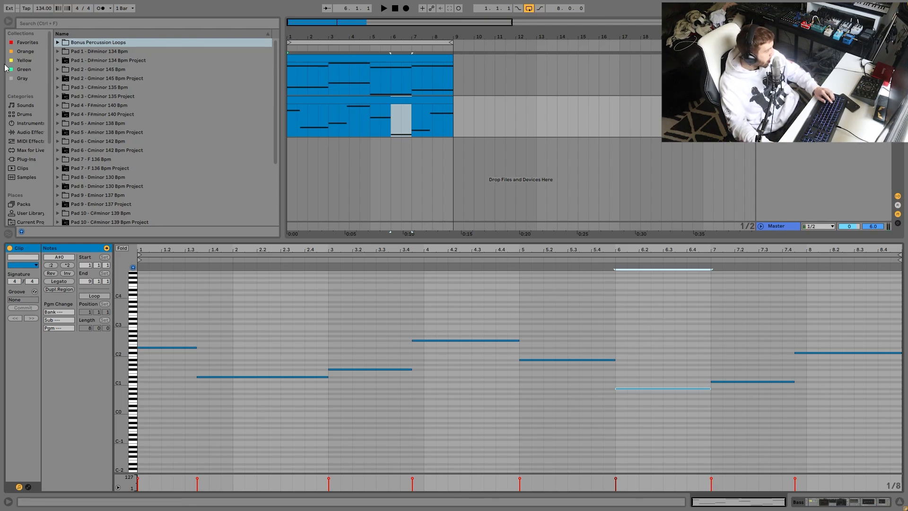
key(shift+Tab)
key(space)
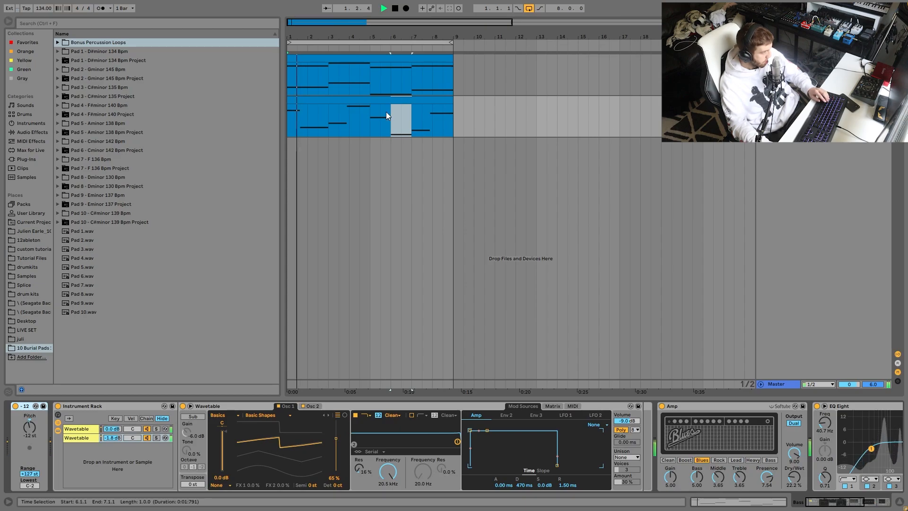
double_click(323, 110)
key(space)
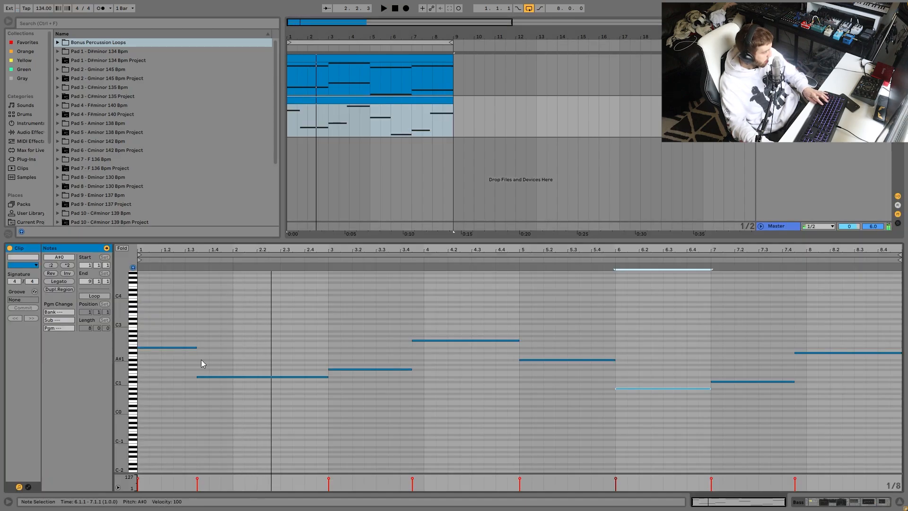
click(197, 359)
key(space)
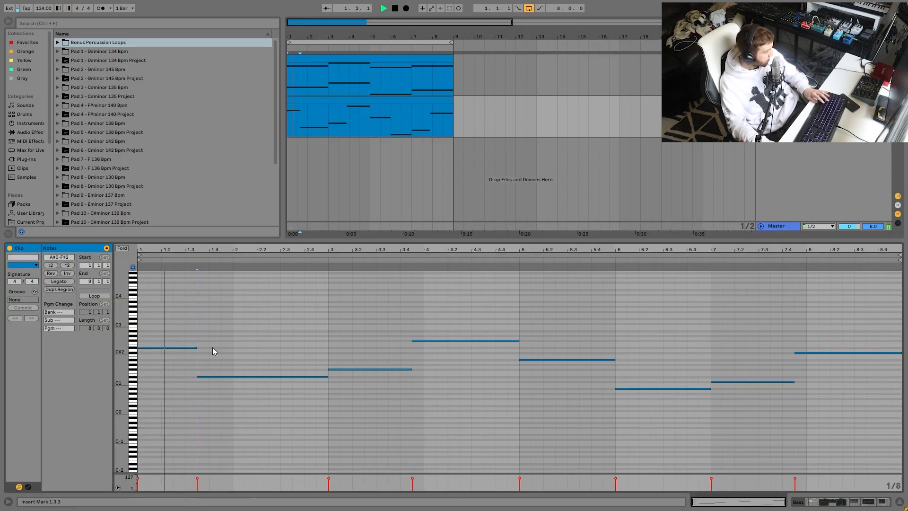
key(space)
key(shift+Tab)
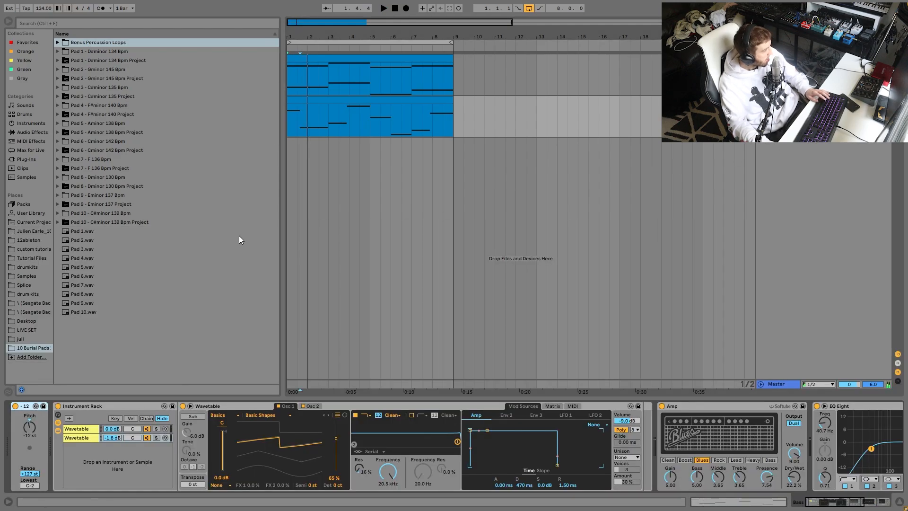
Add Bonus Percussion Loops 2 and 9 on new tracks from bar 1, with volumes of -1.9 dB and -7.4 dB
click(57, 43)
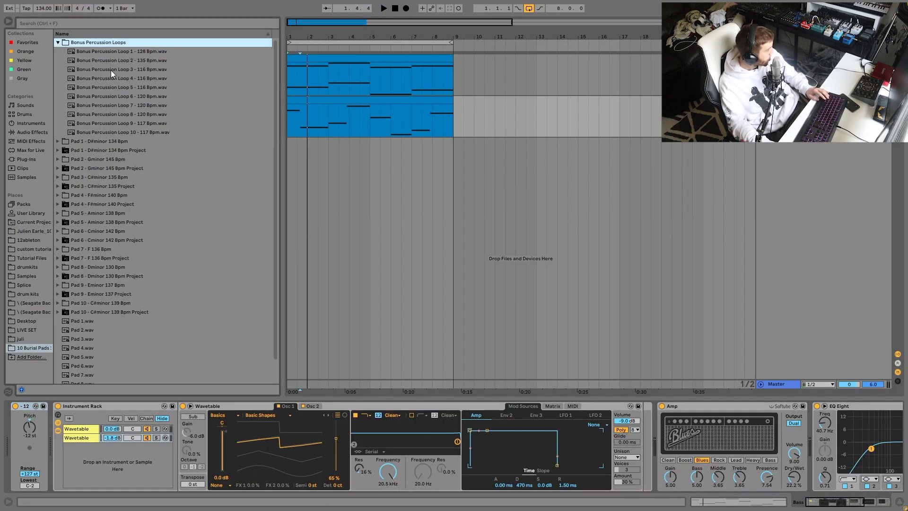
drag(113, 60, 294, 160)
click(145, 124)
drag(140, 123, 299, 193)
drag(849, 191, 850, 199)
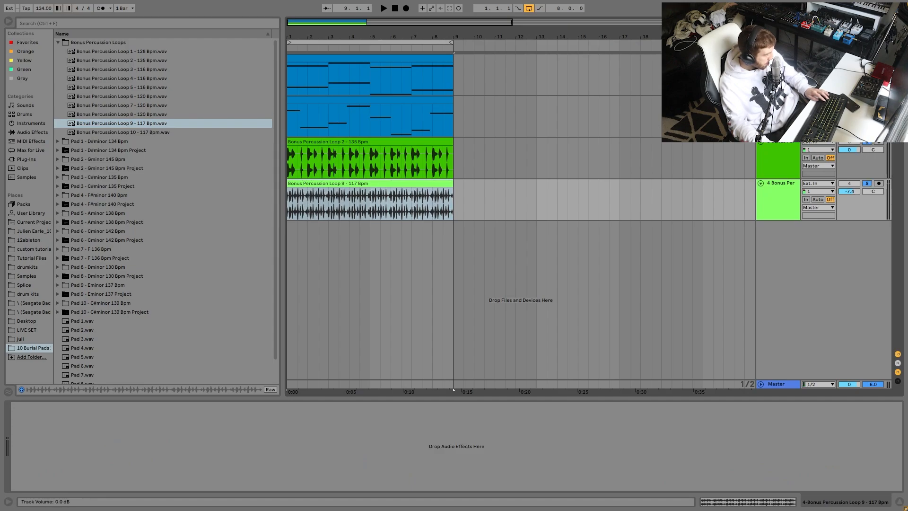
drag(855, 151, 855, 156)
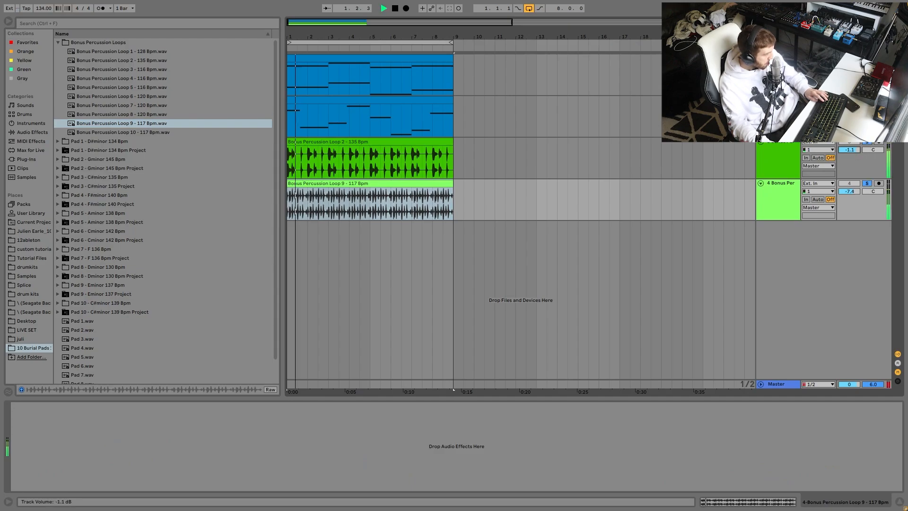
Show the bass clip's notes while playing with the percussion, and place the insert mark at 3.4.1
click(771, 146)
double_click(381, 96)
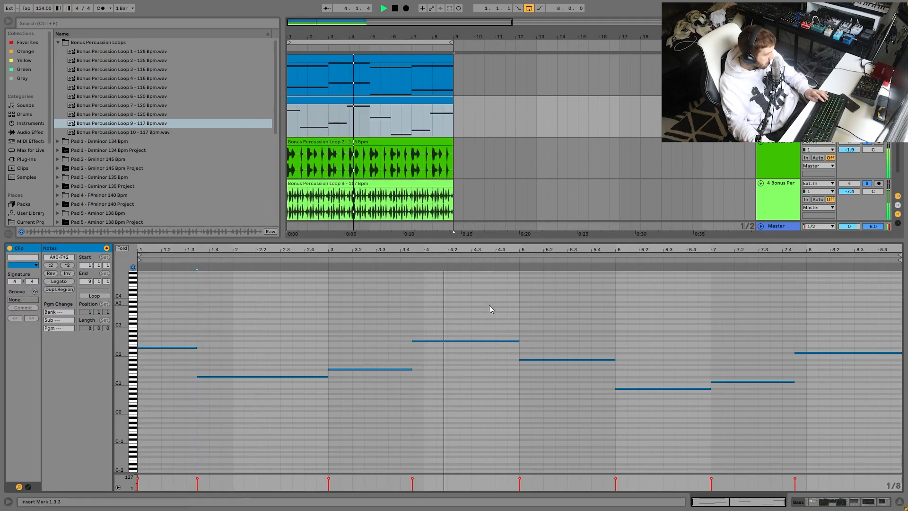
key(space)
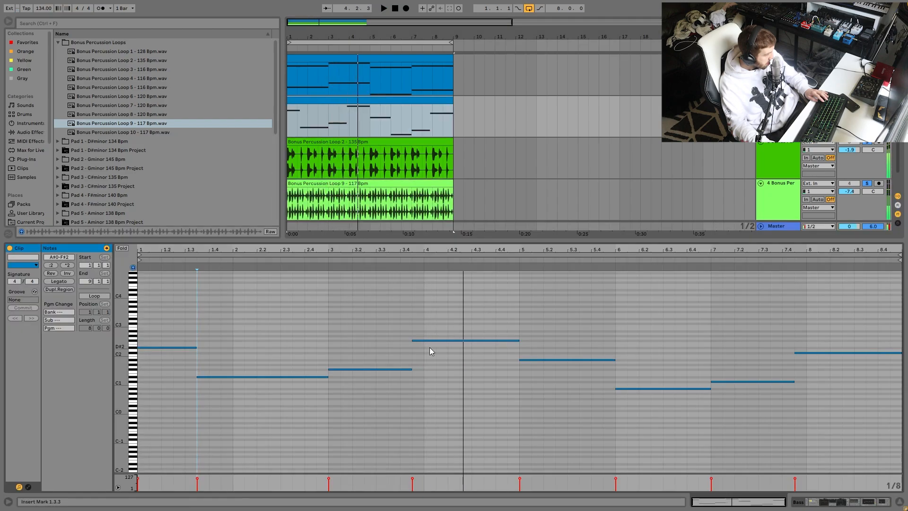
click(401, 341)
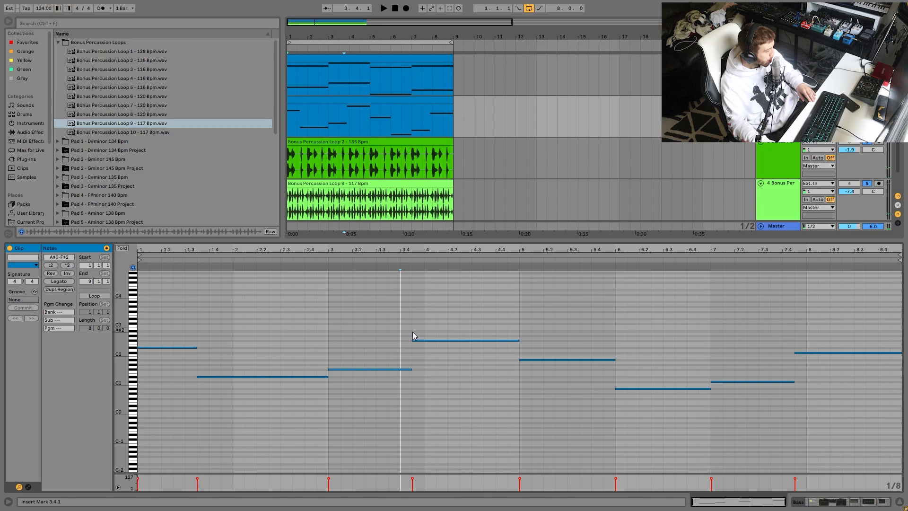
Delete the two percussion loop tracks
click(778, 147)
click(779, 150)
key(Delete)
key(Delete)
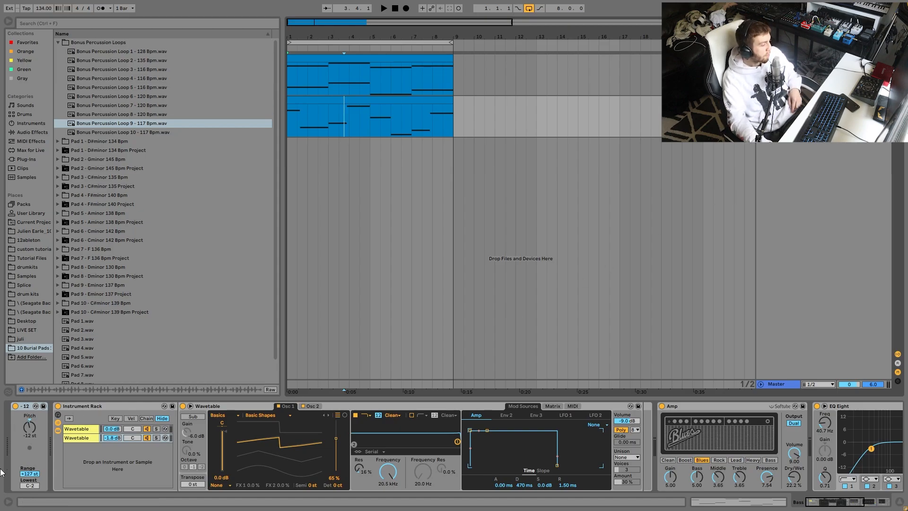
Solo the first Wavetable chain in the bass Instrument Rack and play it from the start
click(81, 429)
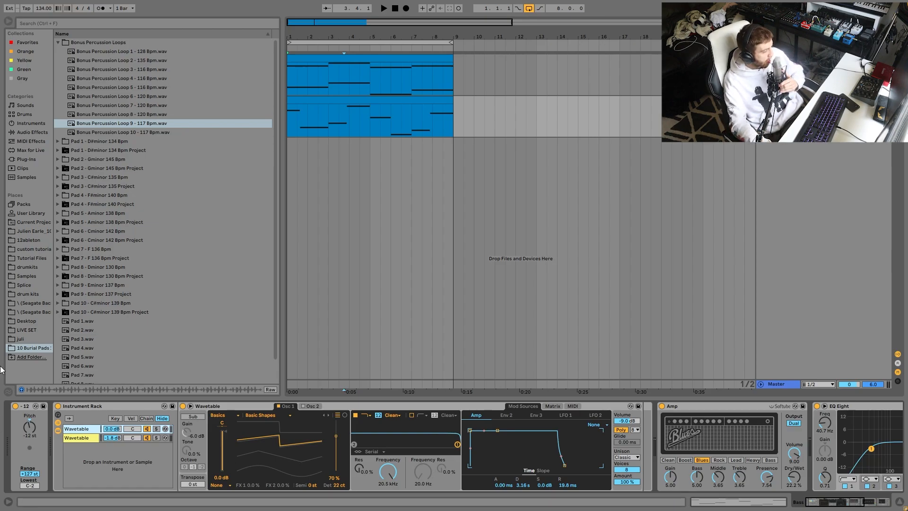
click(156, 428)
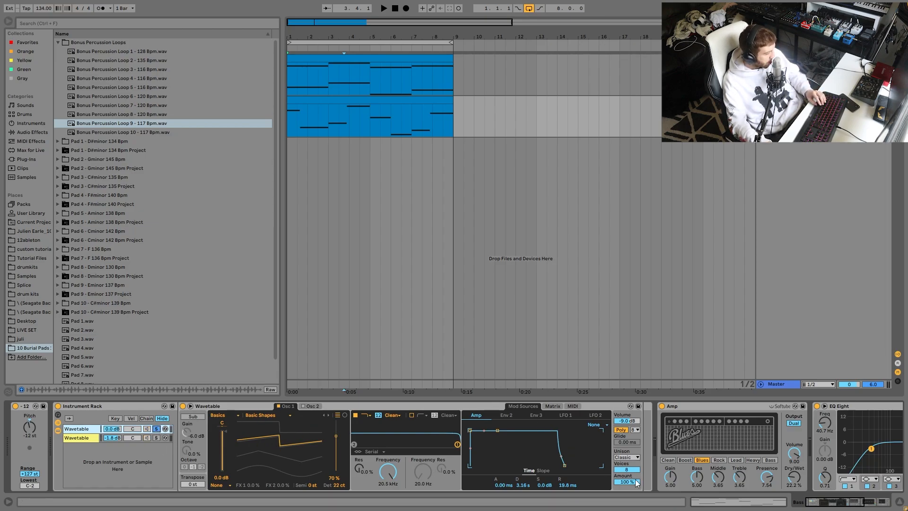
key(space)
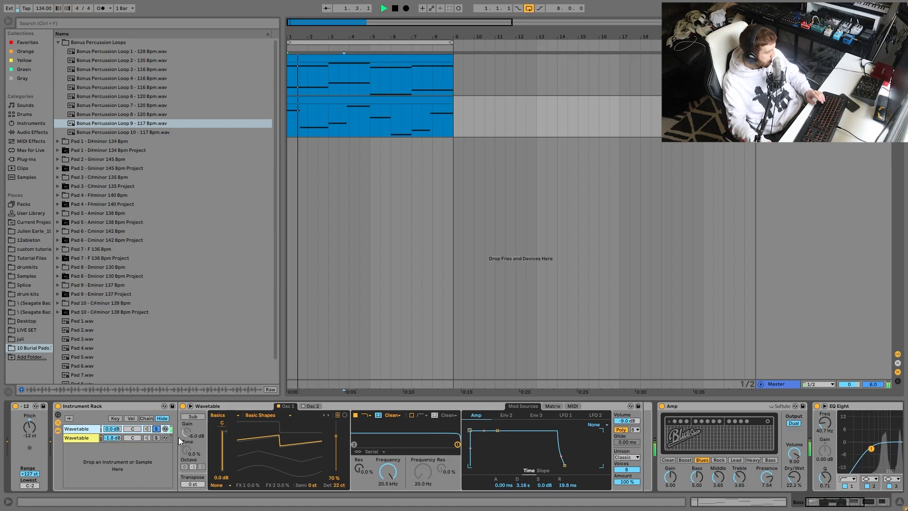
key(space)
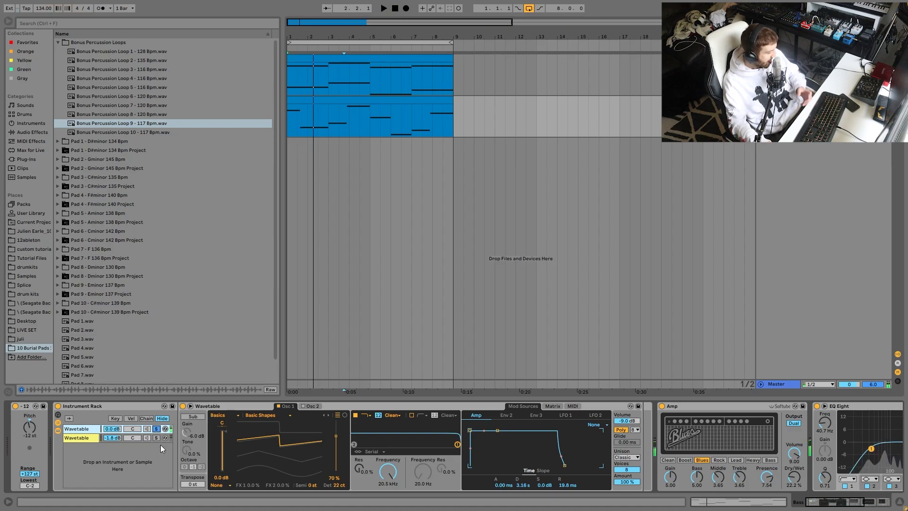
Solo the second Wavetable chain instead during playback and listen to it
key(space)
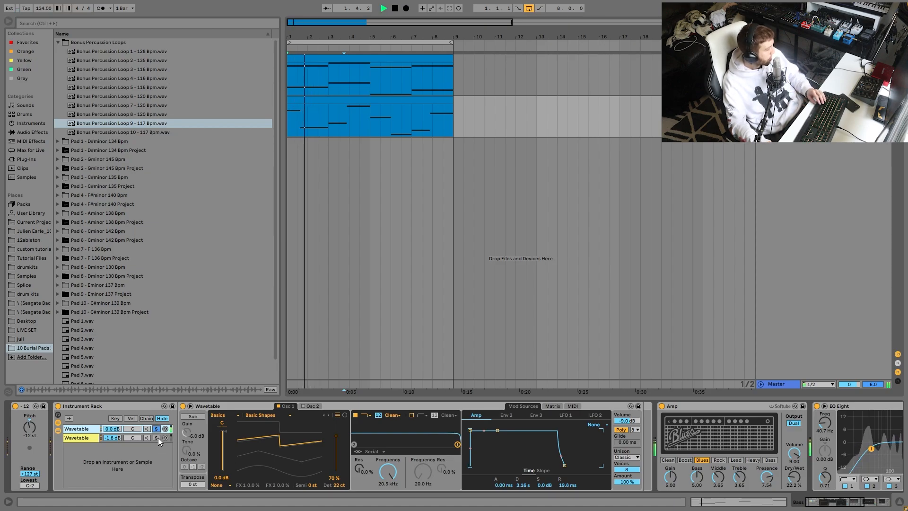
click(158, 438)
key(space)
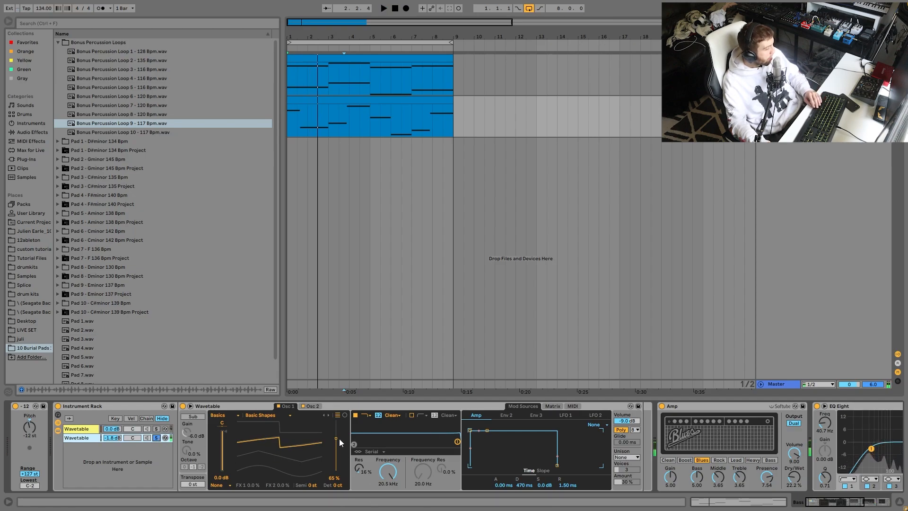
Show the second Wavetable's Osc 2 settings, and play the bass with that chain soloed and with both chains together
click(313, 406)
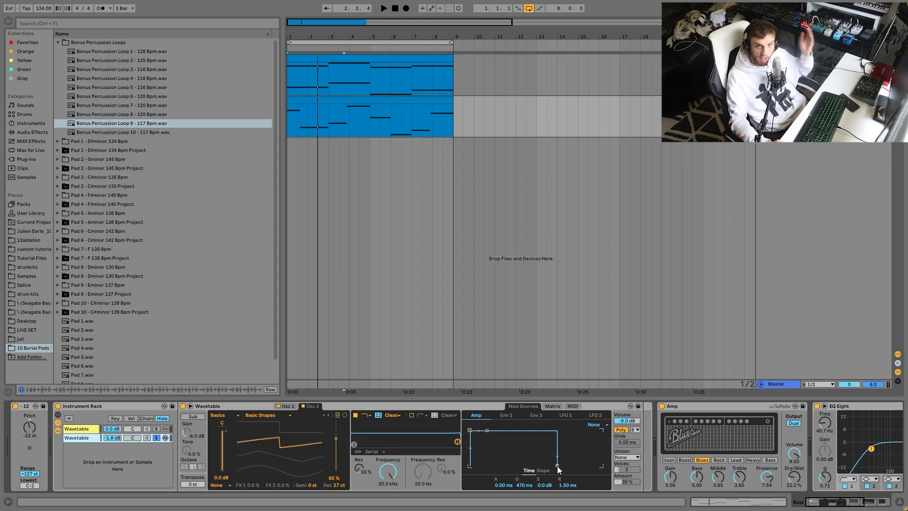
key(space)
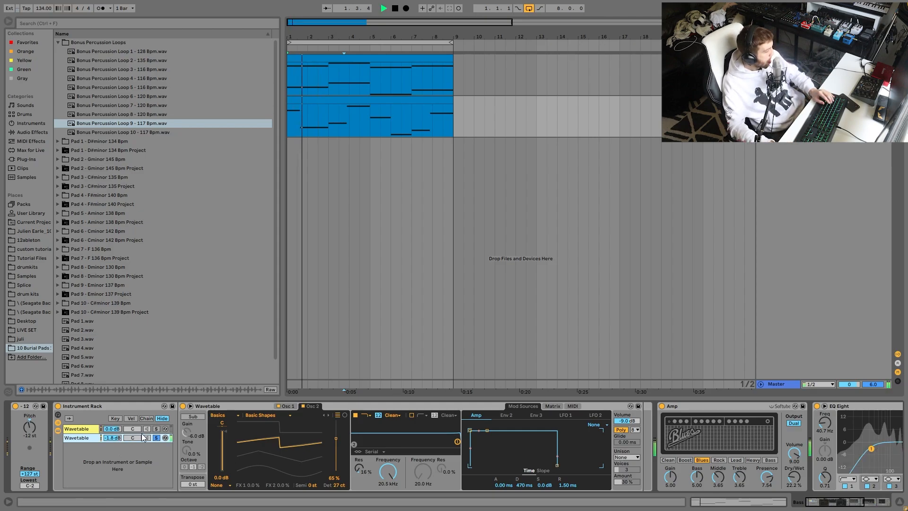
key(space)
key(space)
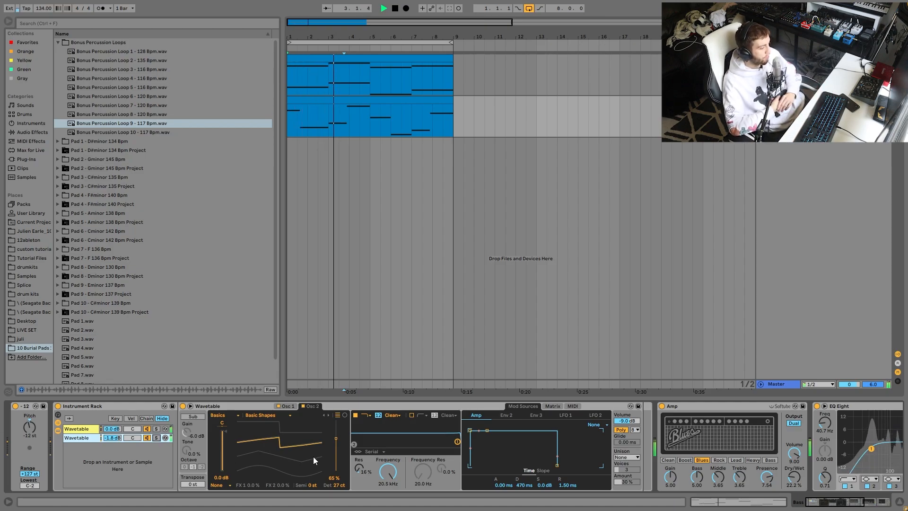
key(space)
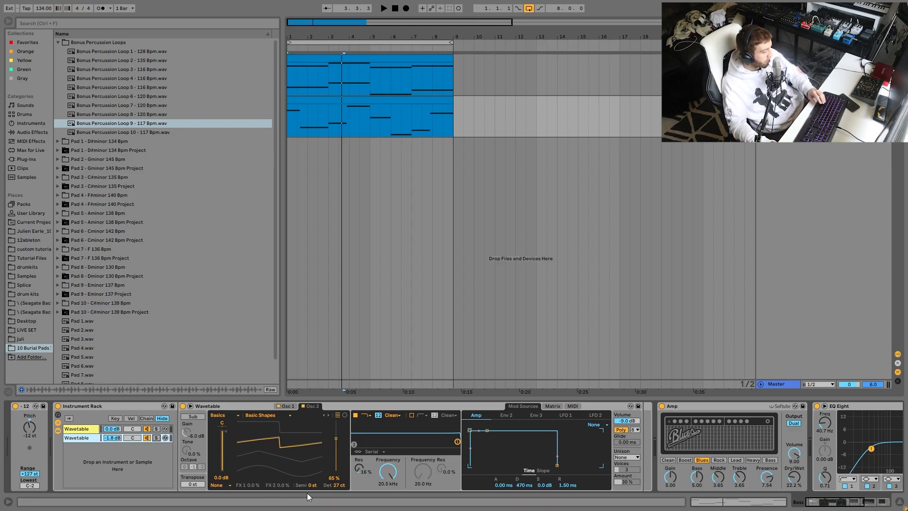
Compare the bass with the Amp device turned off and on again during playback
scroll(402, 473, right, 5)
scroll(549, 455, right, 2)
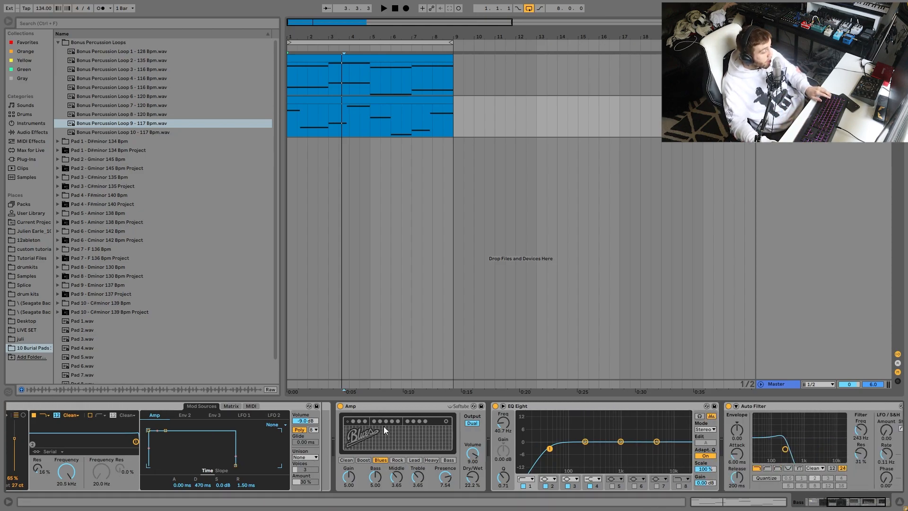
key(space)
click(341, 406)
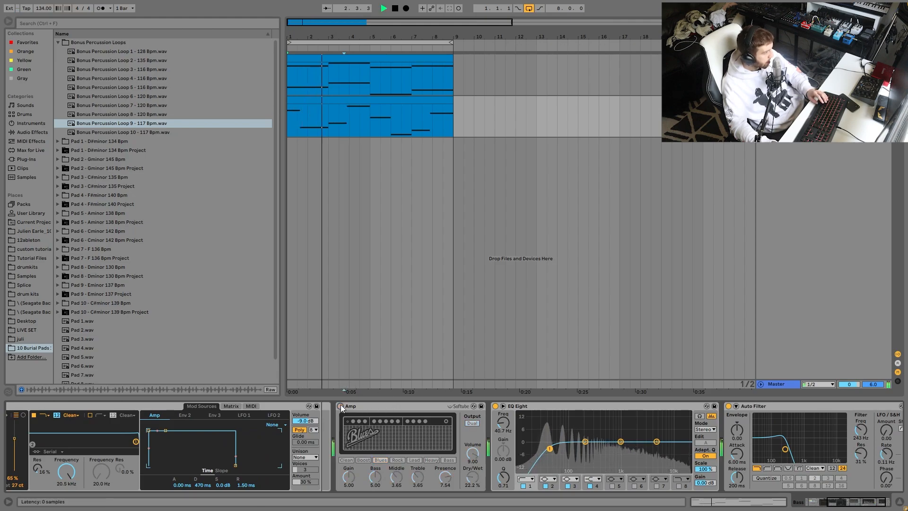
click(341, 406)
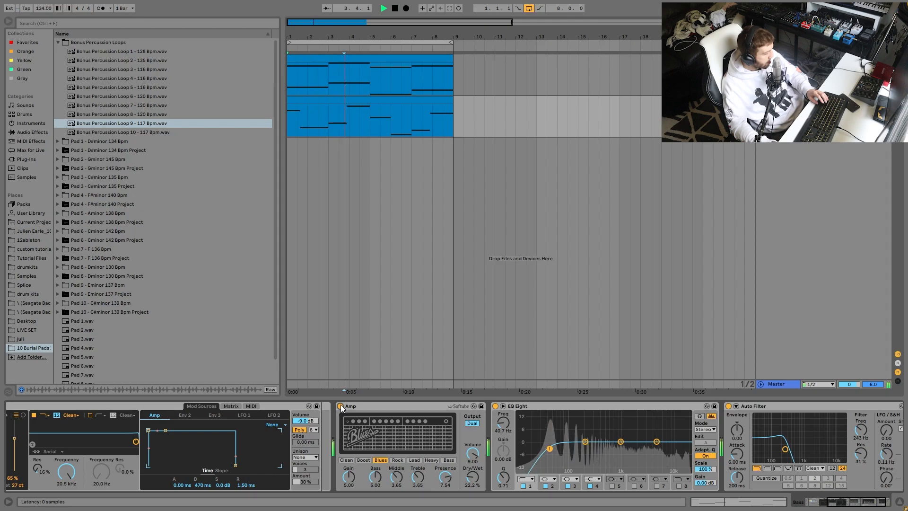
key(space)
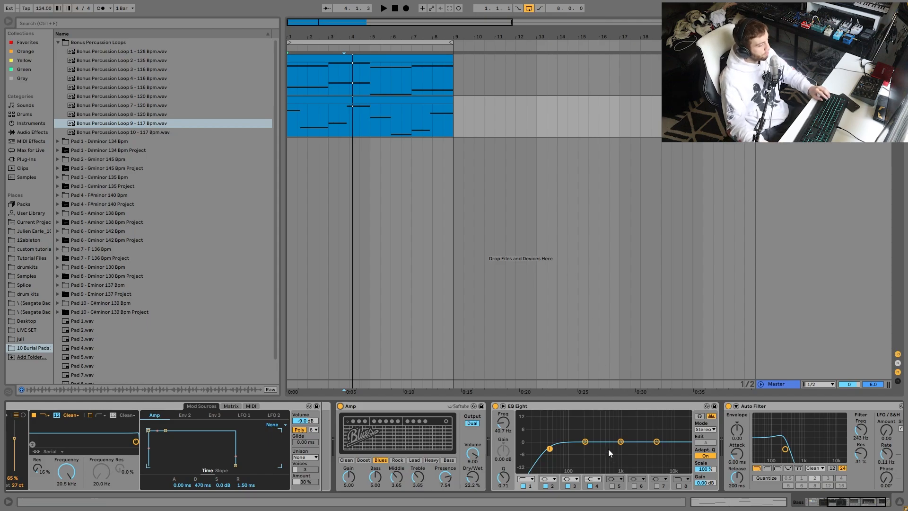
Play the bass in short passes from the start to examine its spectrum in EQ Eight with the low cut
scroll(575, 470, right, 2)
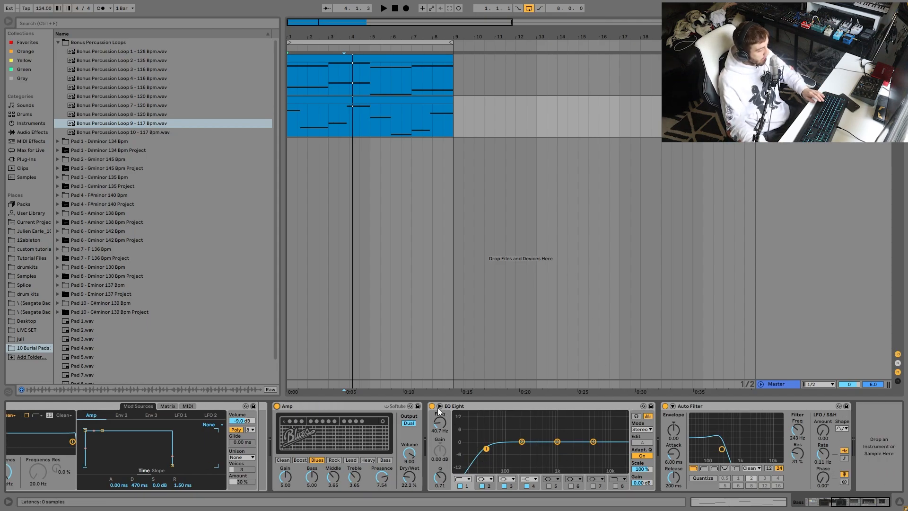
key(space)
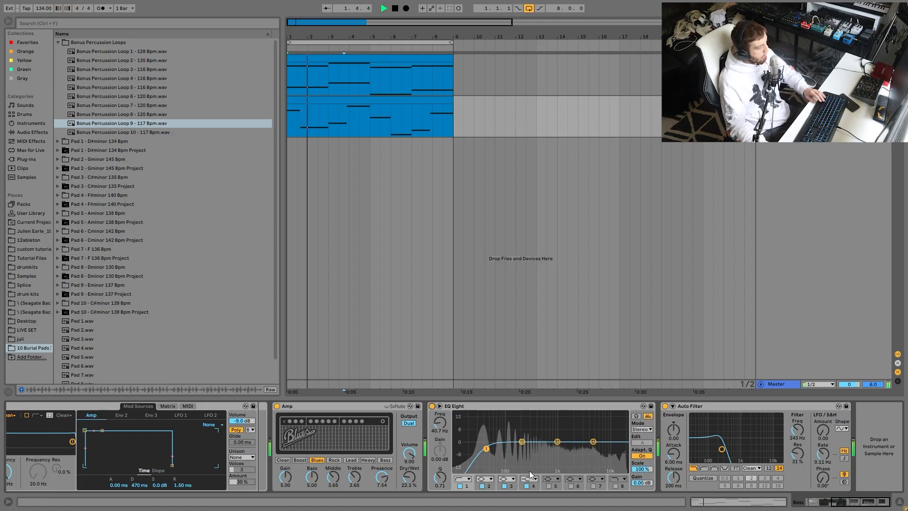
key(space)
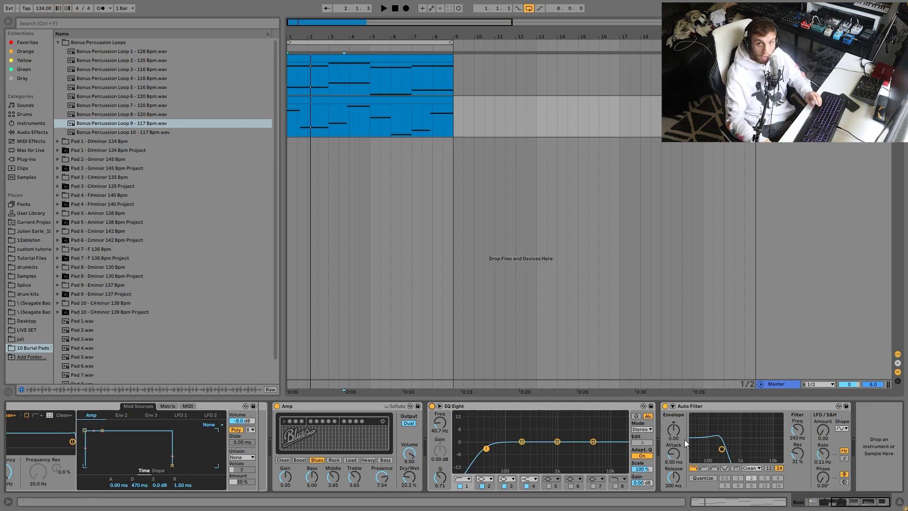
key(space)
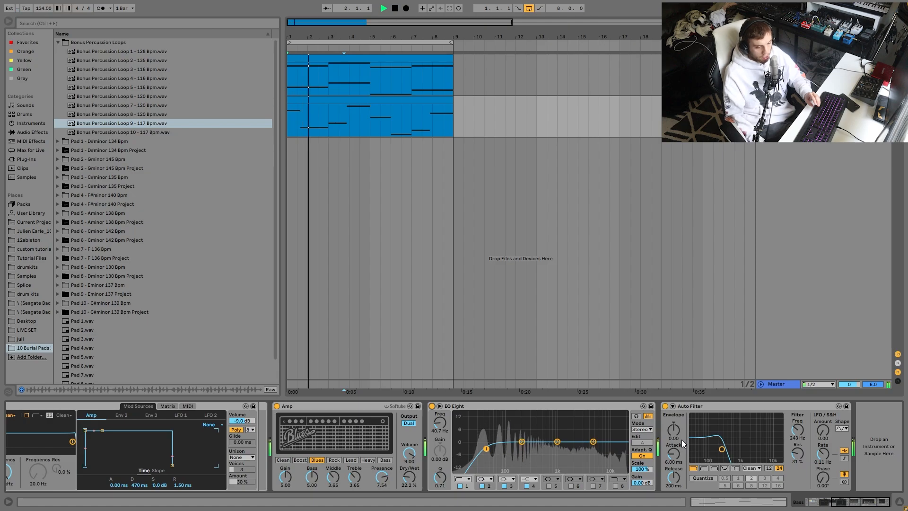
key(space)
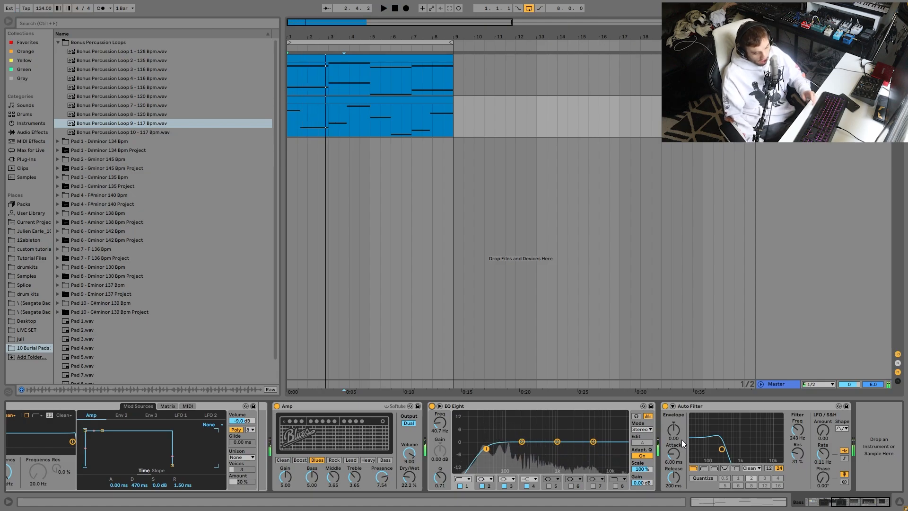
Compare the bass with the Auto Filter turned off and on again during playback
key(space)
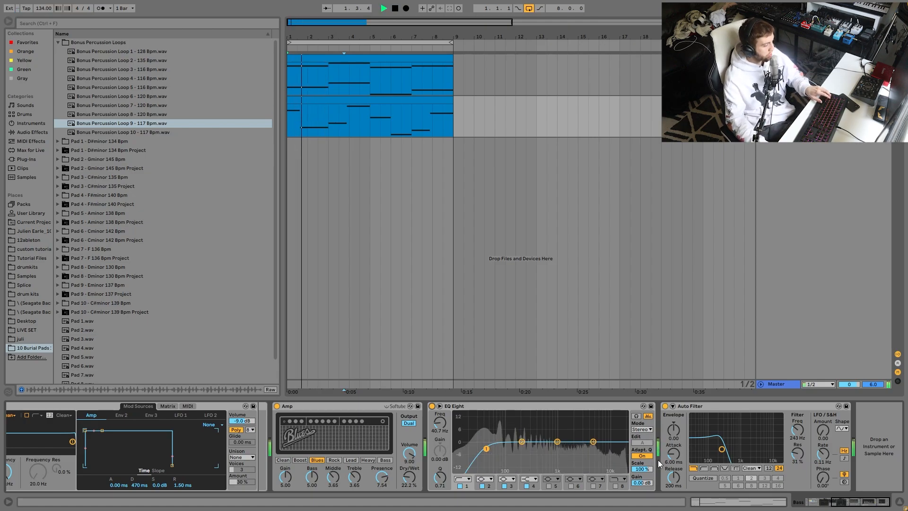
click(664, 406)
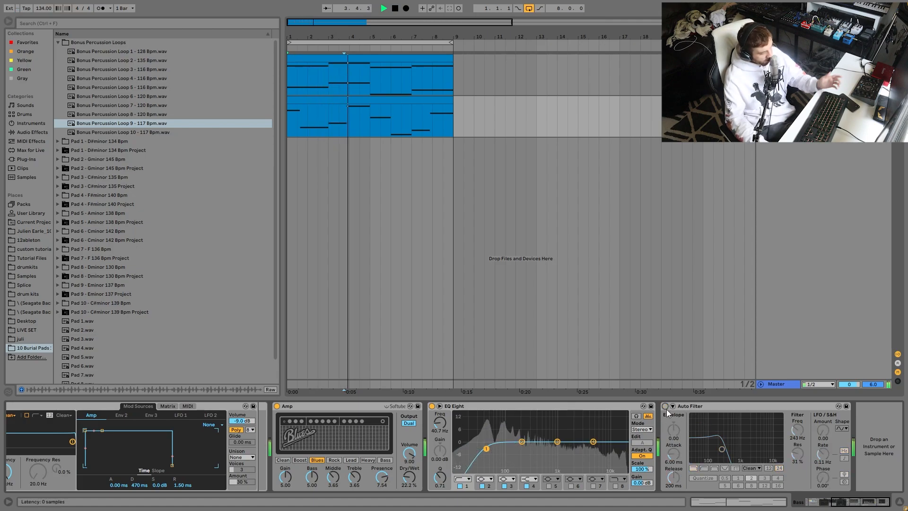
click(665, 406)
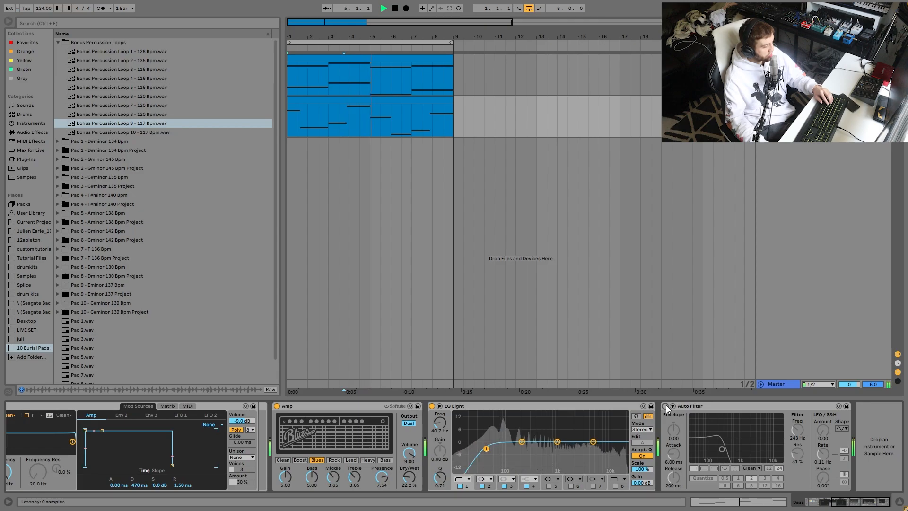
key(space)
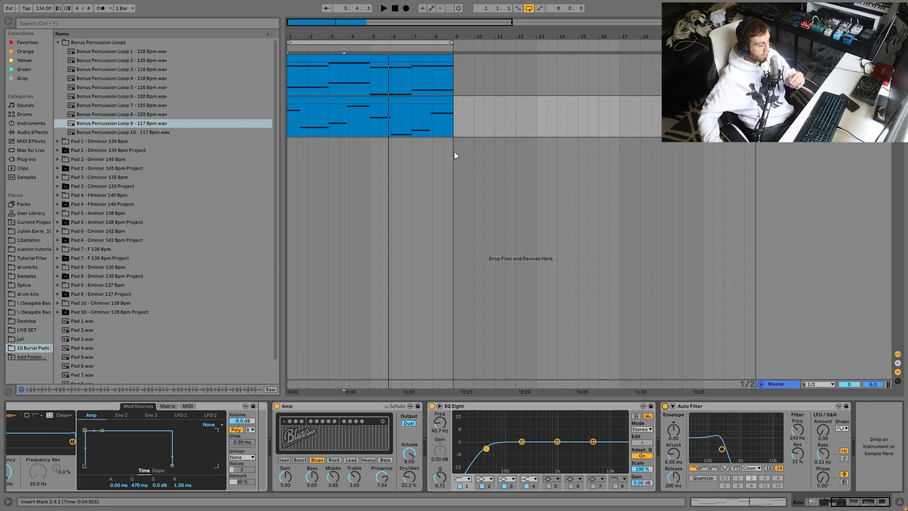
Play the start of the bass with the Auto Filter bypassed, and re-enable the filter after stopping
click(666, 406)
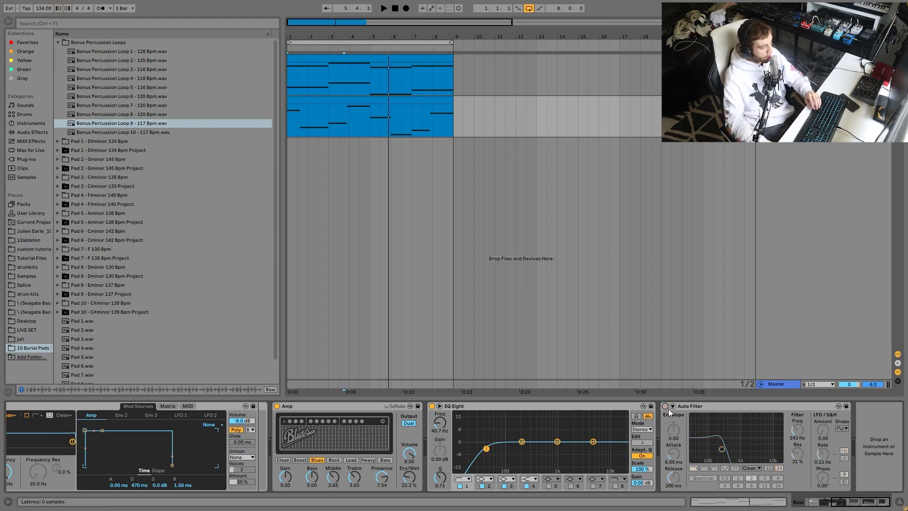
key(space)
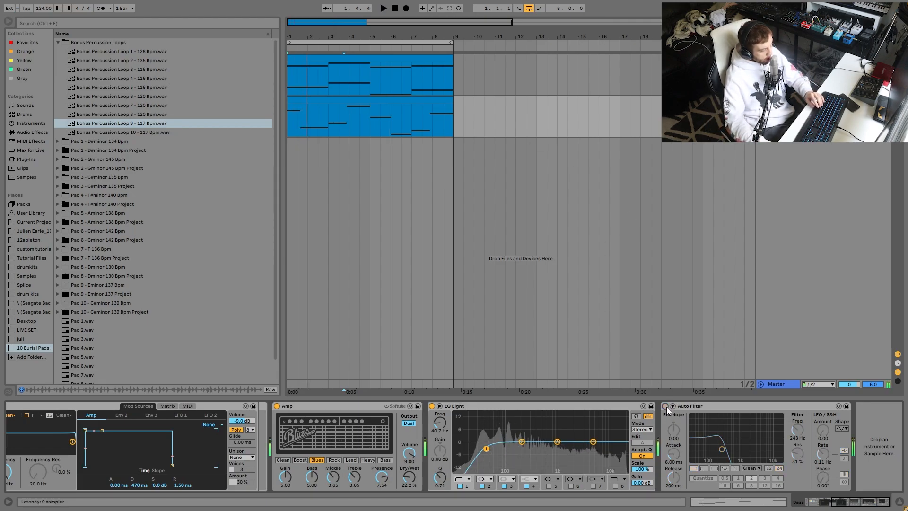
key(space)
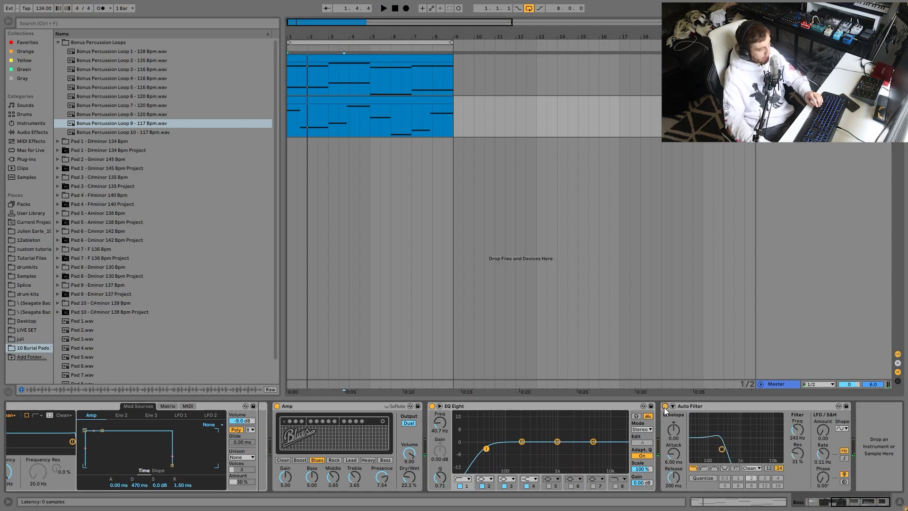
click(665, 406)
Review the bass device chain from Wavetable to Auto Filter, and play the arrangement through past the end of the clips
scroll(271, 448, left, 5)
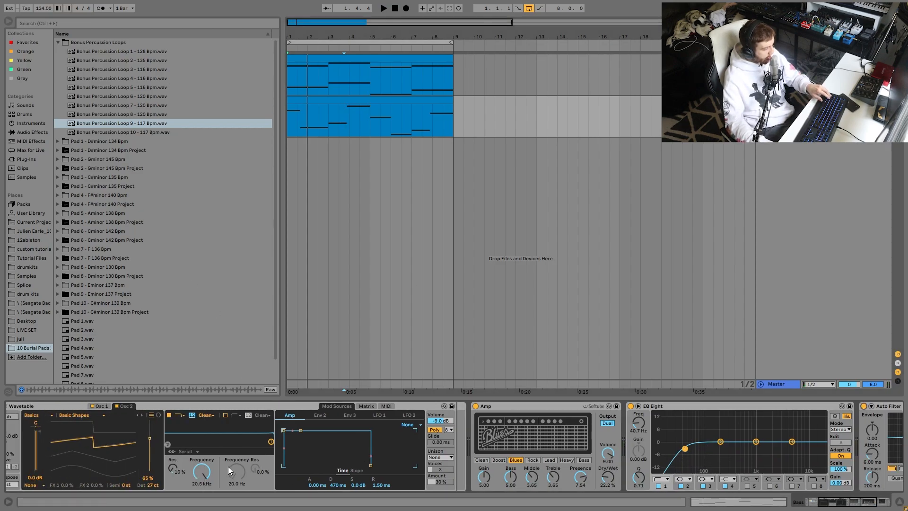
scroll(229, 467, right, 5)
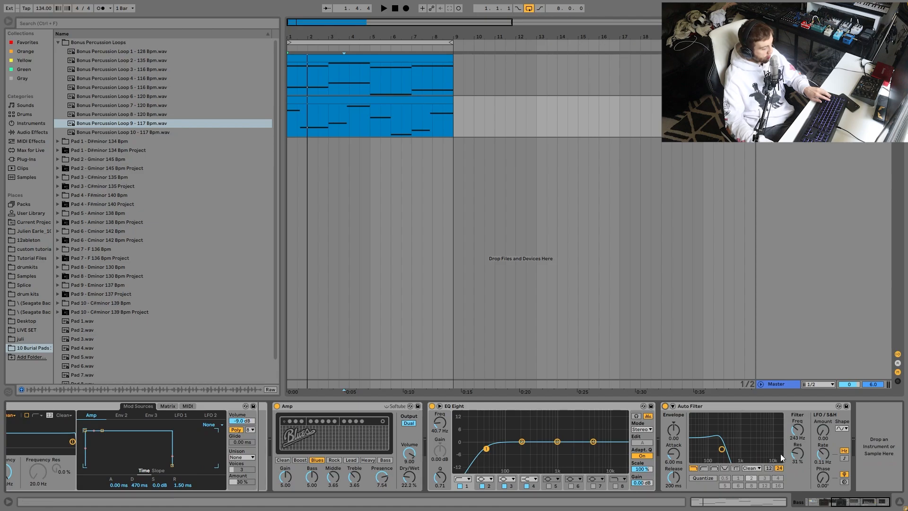
key(space)
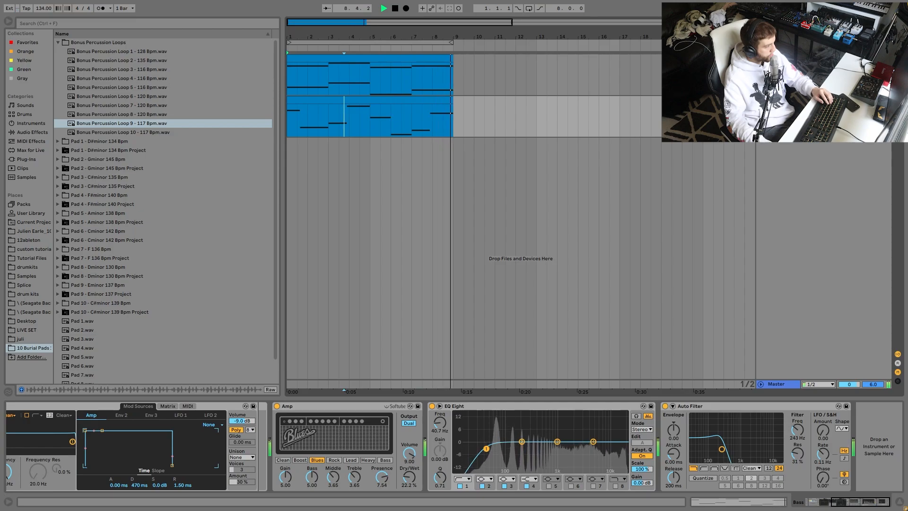
key(space)
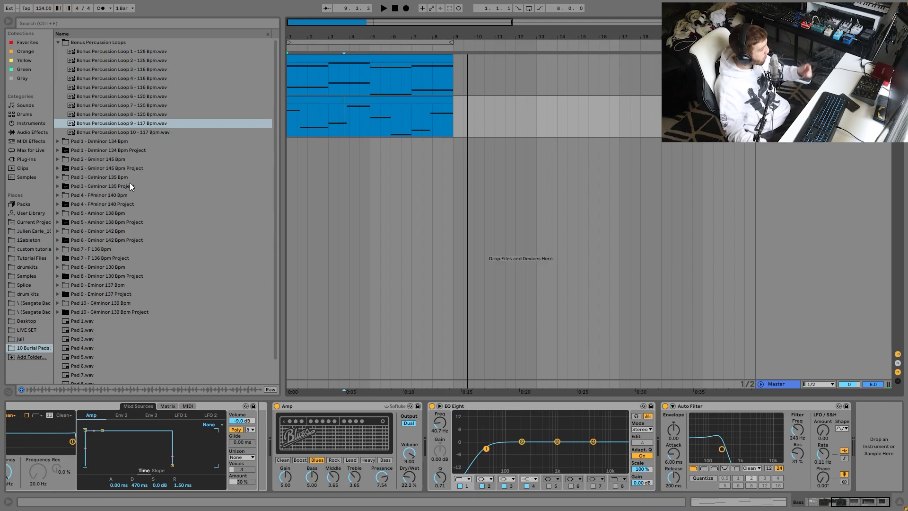
Look through the pad pack's files and preview Bonus Percussion Loop 3 and Bonus Percussion Loop 4
scroll(153, 199, down, 2)
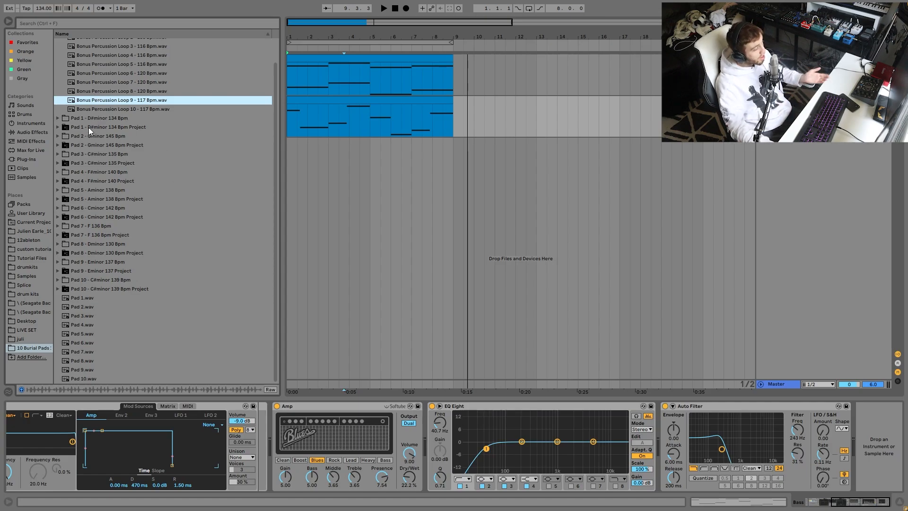
scroll(171, 151, up, 2)
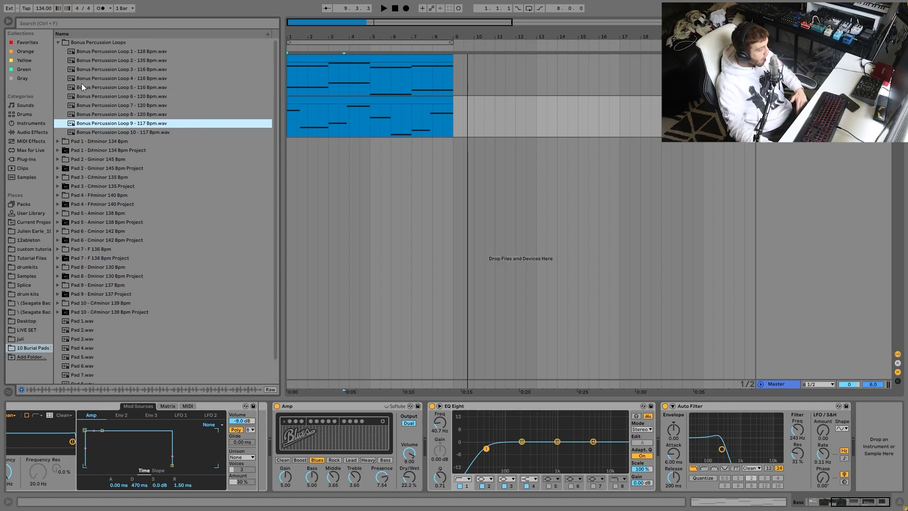
click(105, 66)
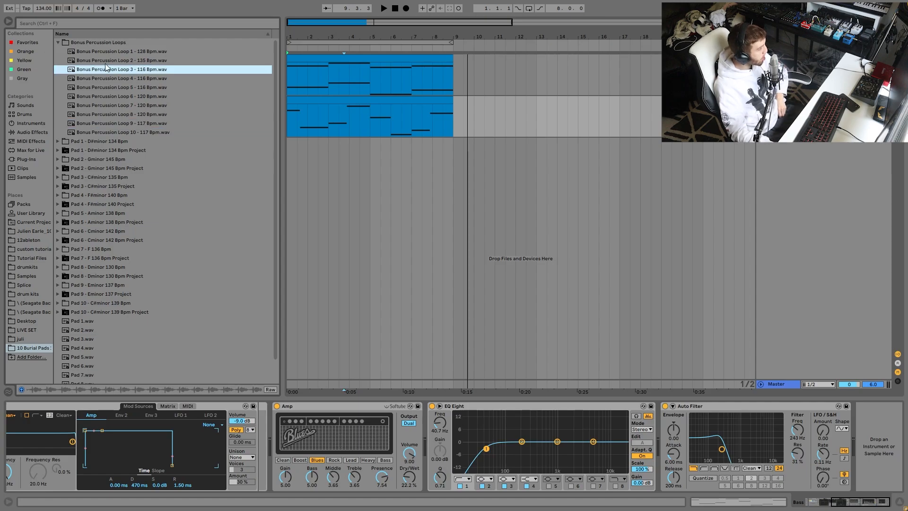
key(Down)
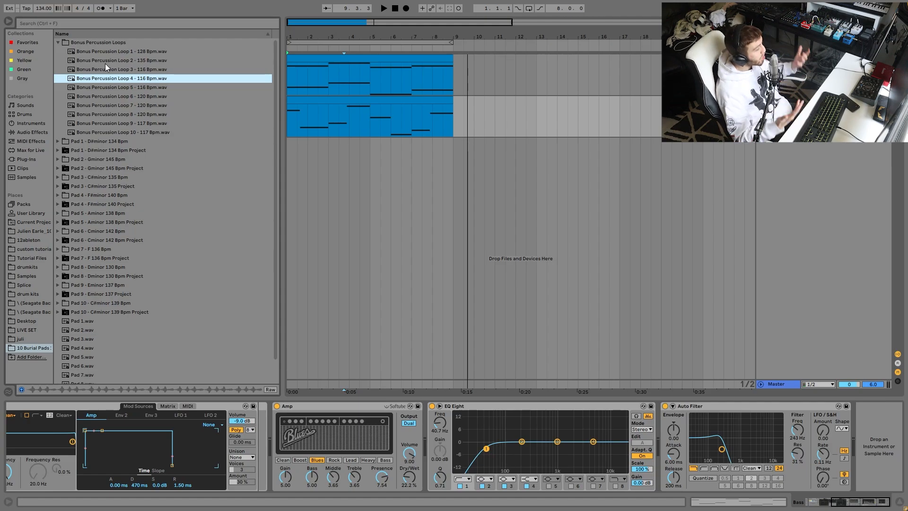
Collapse the Bonus Percussion Loops folder and select the Pad 1 - D#minor 134 Bpm Project folder
key(Left)
key(Left)
key(Down)
key(Down)
key(Down)
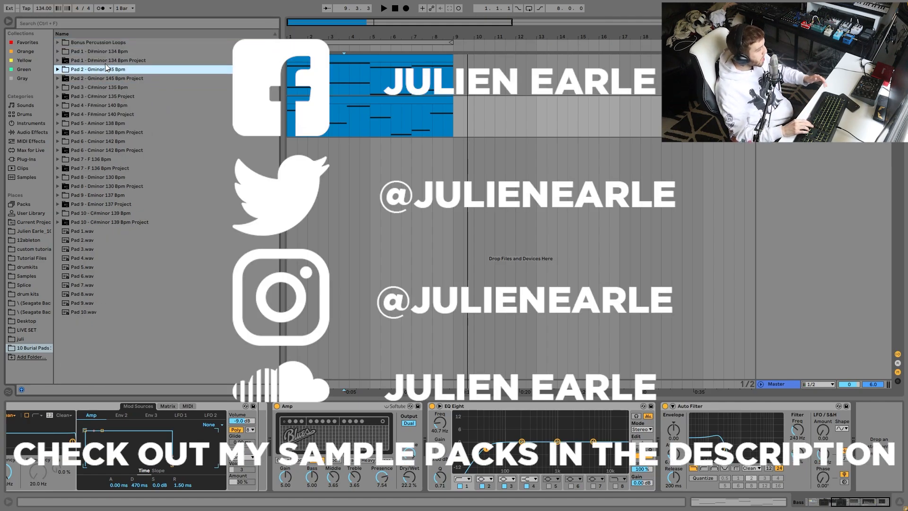
key(Down)
key(Up)
key(Up)
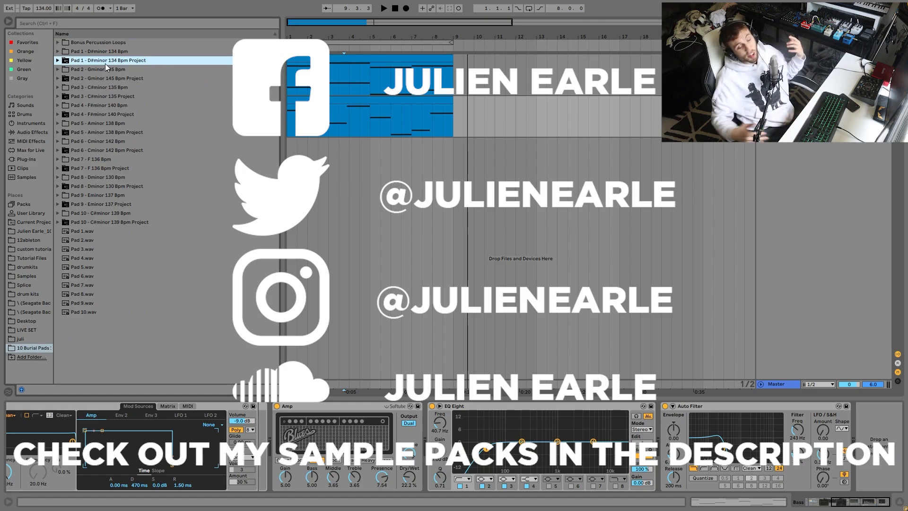